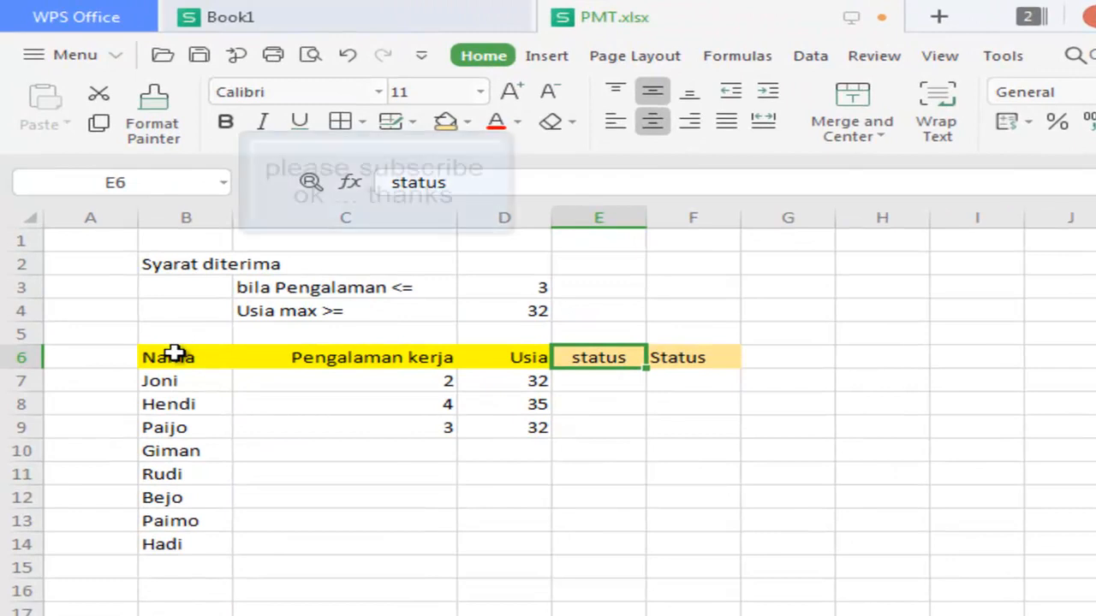
- Apply borders to all cells of the applicant table in B6:F14
{"action": "left_click_drag", "start_coordinate": [176, 355], "coordinate": [668, 540]}
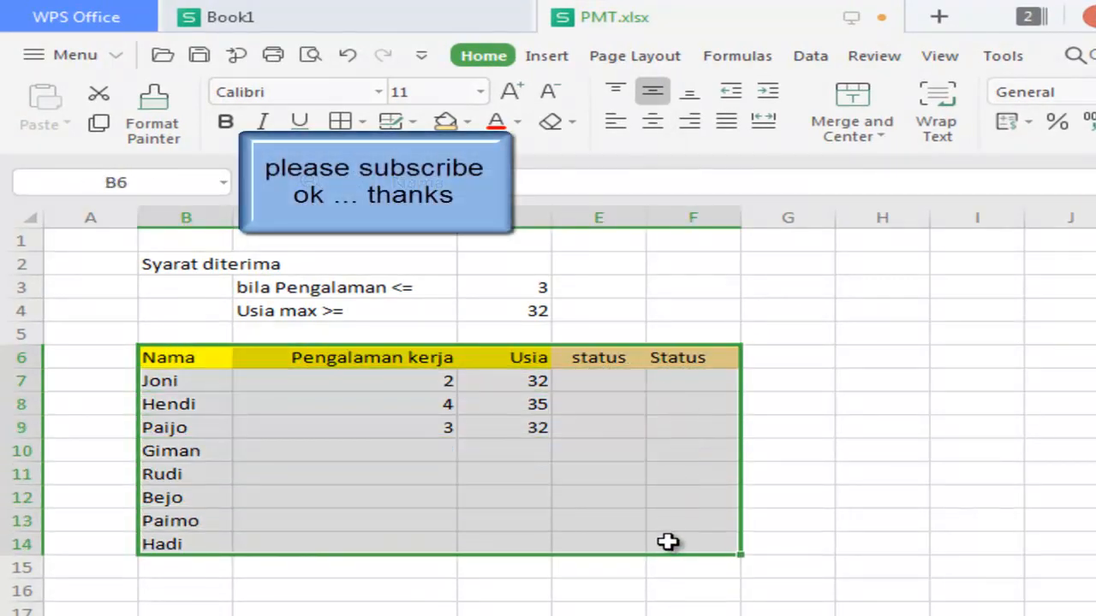
{"action": "left_click", "coordinate": [343, 120]}
{"action": "left_click", "coordinate": [560, 424]}
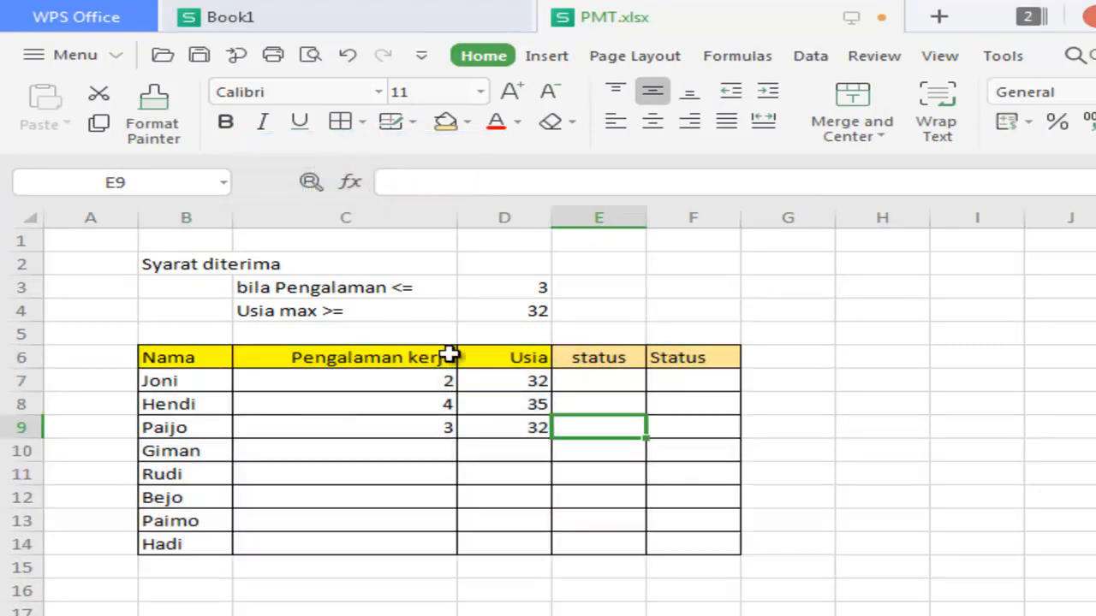
- Examine the acceptance criteria under Syarat diterima, covering the experience limit in D3 and the age limit in D4
{"action": "left_click", "coordinate": [244, 268]}
{"action": "left_click", "coordinate": [180, 268]}
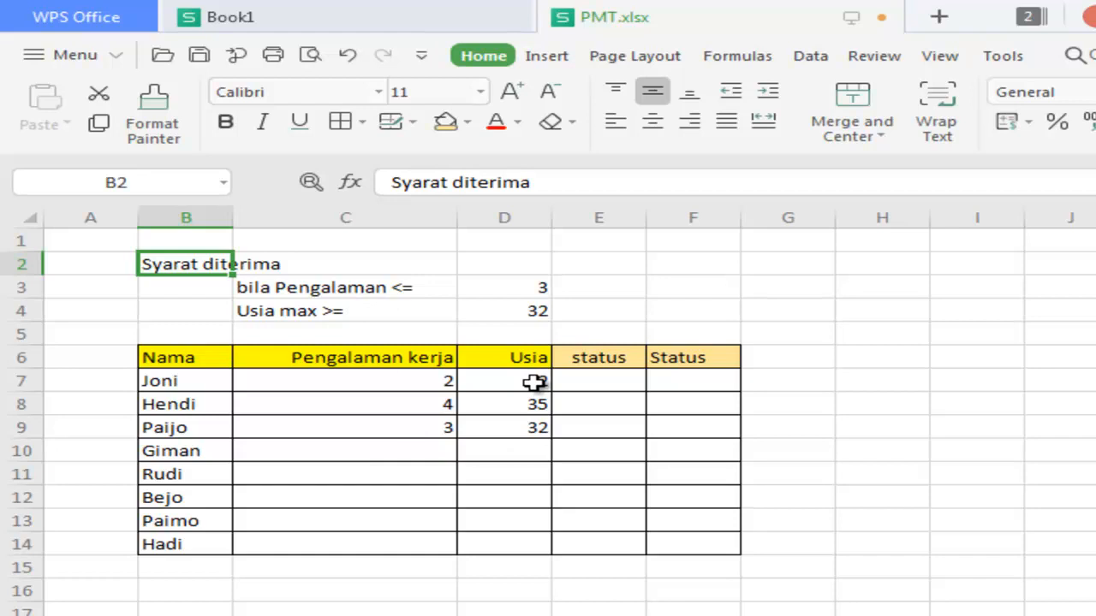
{"action": "left_click", "coordinate": [619, 382]}
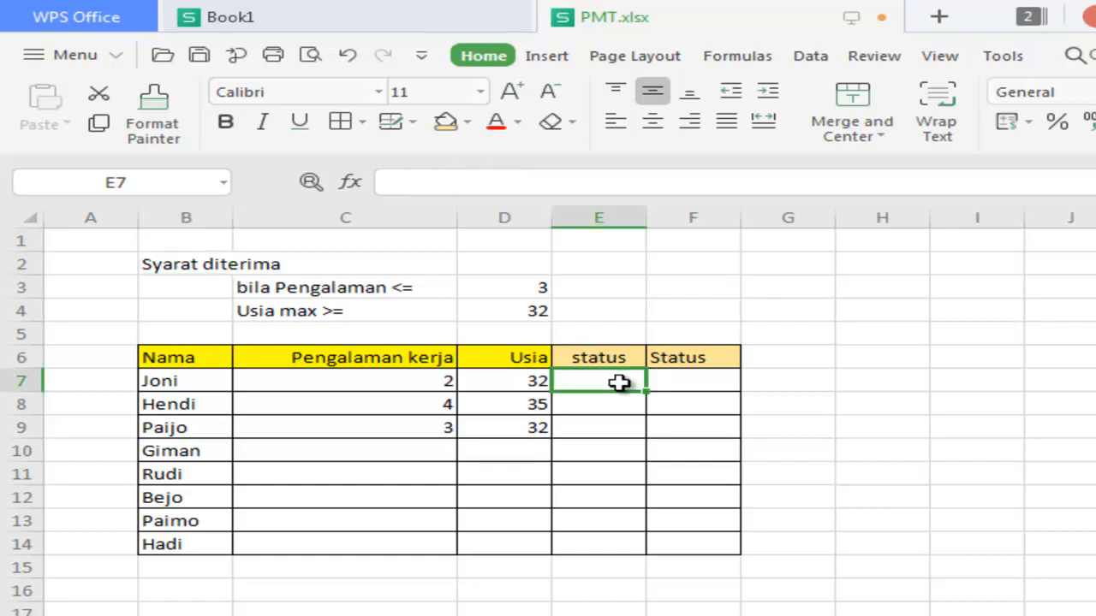
{"action": "left_click", "coordinate": [518, 291]}
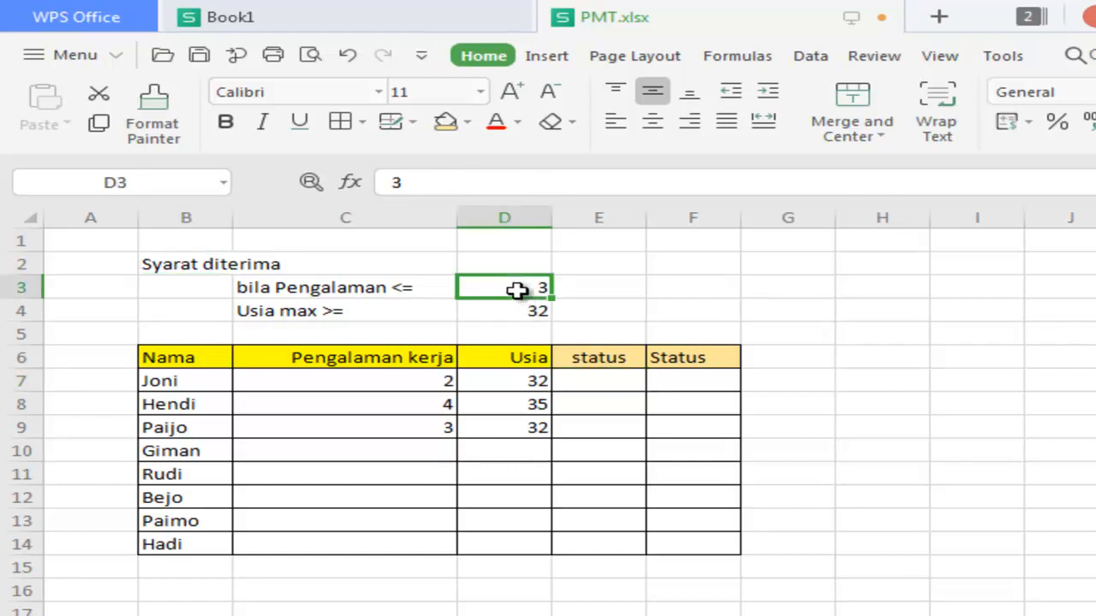
{"action": "left_click", "coordinate": [510, 316]}
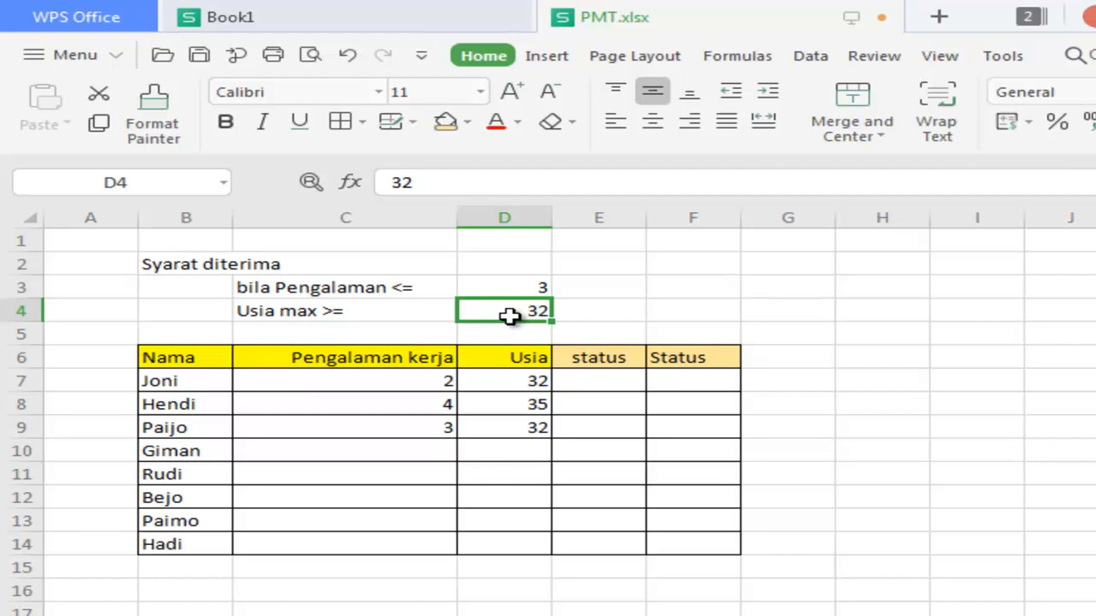
{"action": "left_click", "coordinate": [516, 291]}
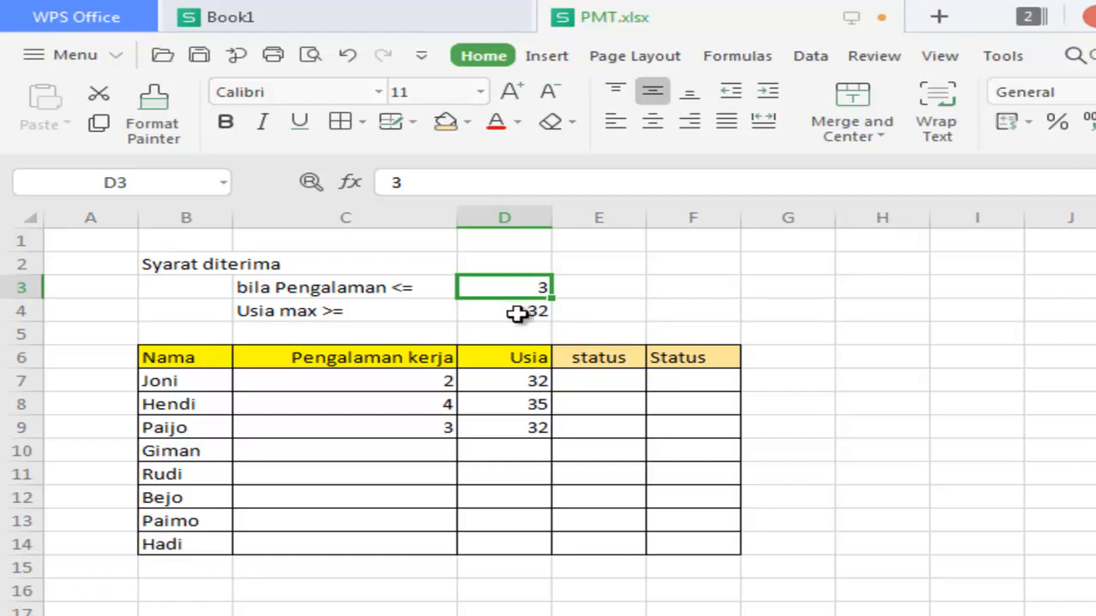
{"action": "left_click", "coordinate": [518, 315]}
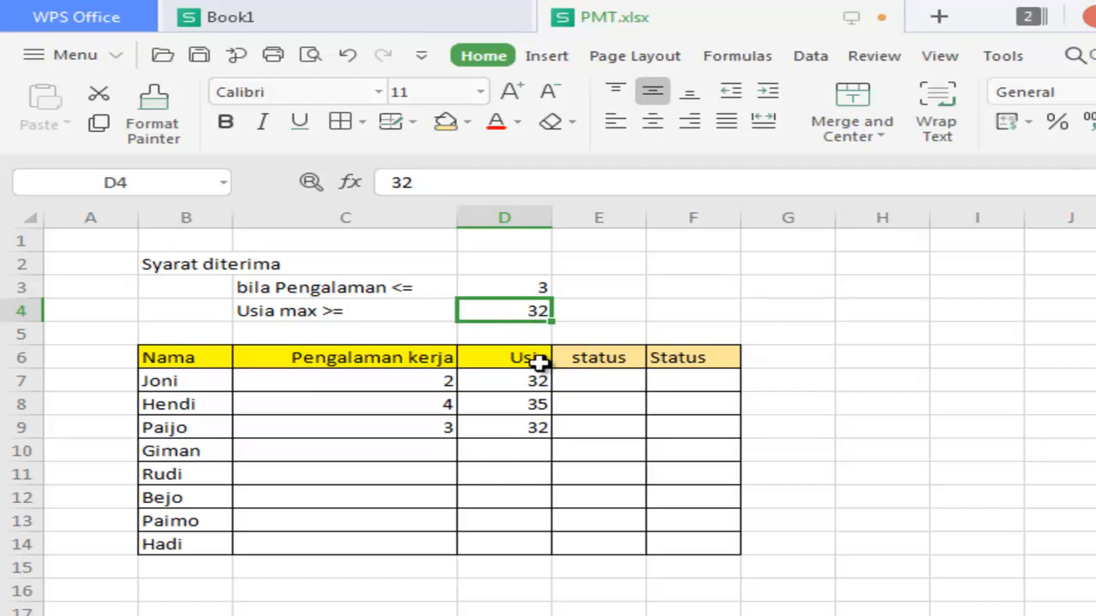
- Review the applicant table's column headers in B6:F6 and its data rows in B7:D14
{"action": "left_click", "coordinate": [169, 385]}
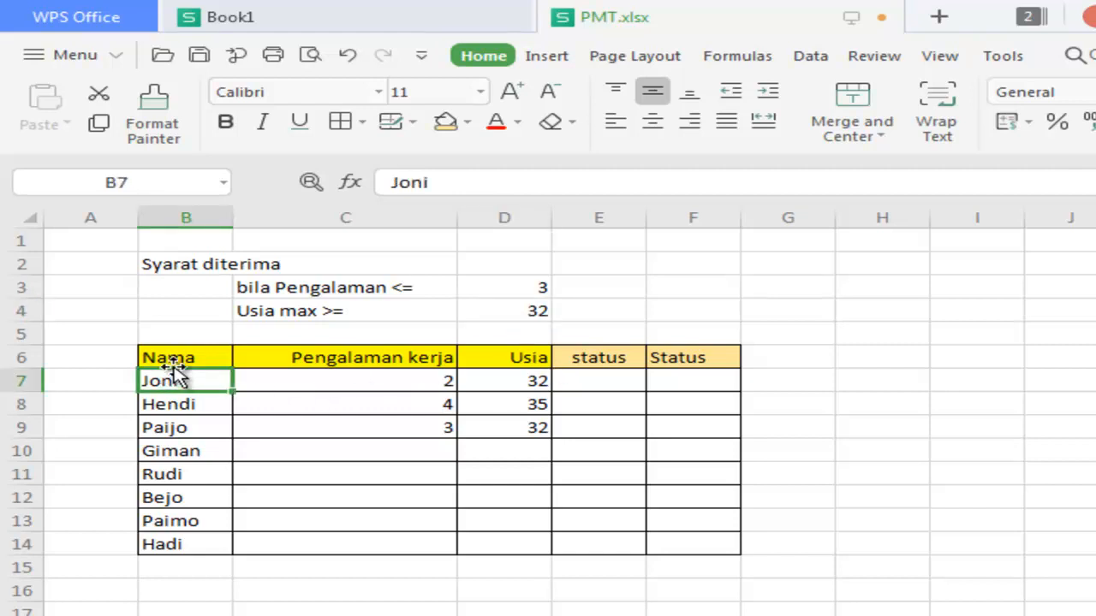
{"action": "left_click", "coordinate": [175, 359]}
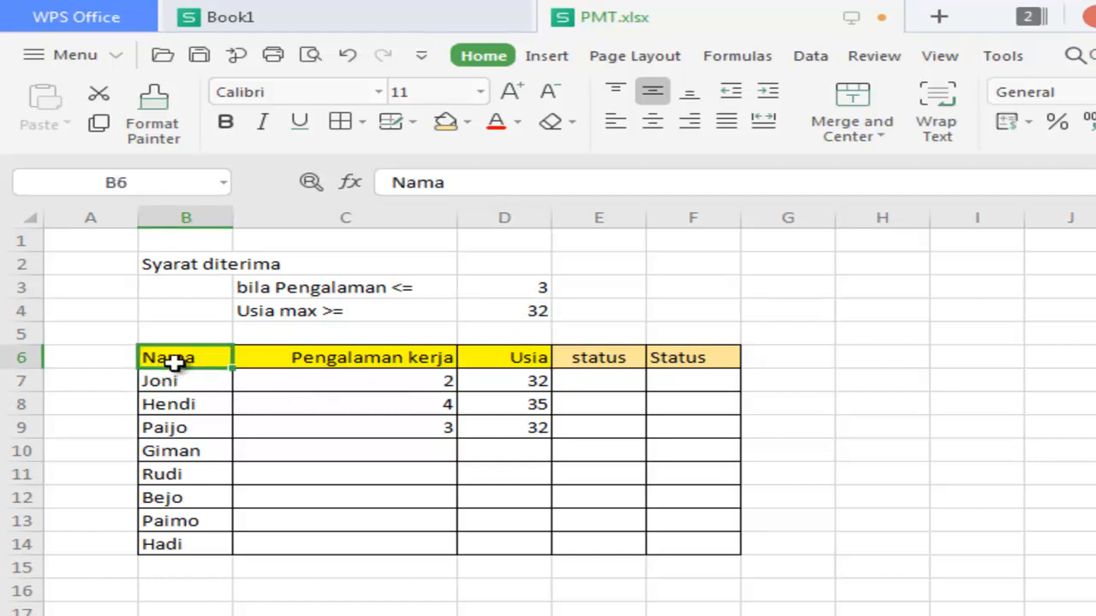
{"action": "left_click", "coordinate": [342, 360]}
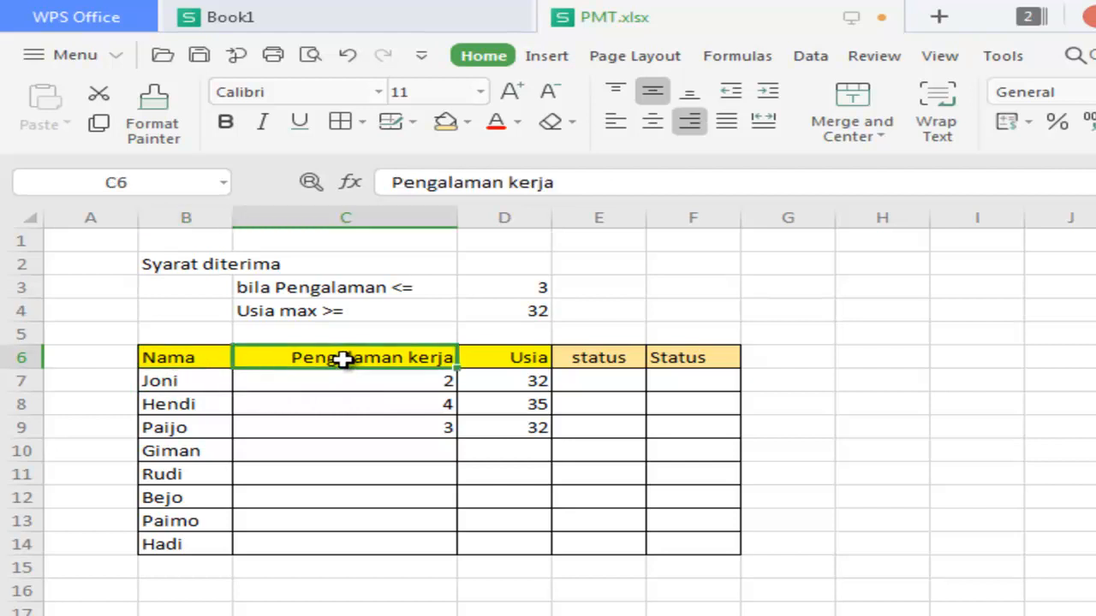
{"action": "left_click", "coordinate": [503, 361]}
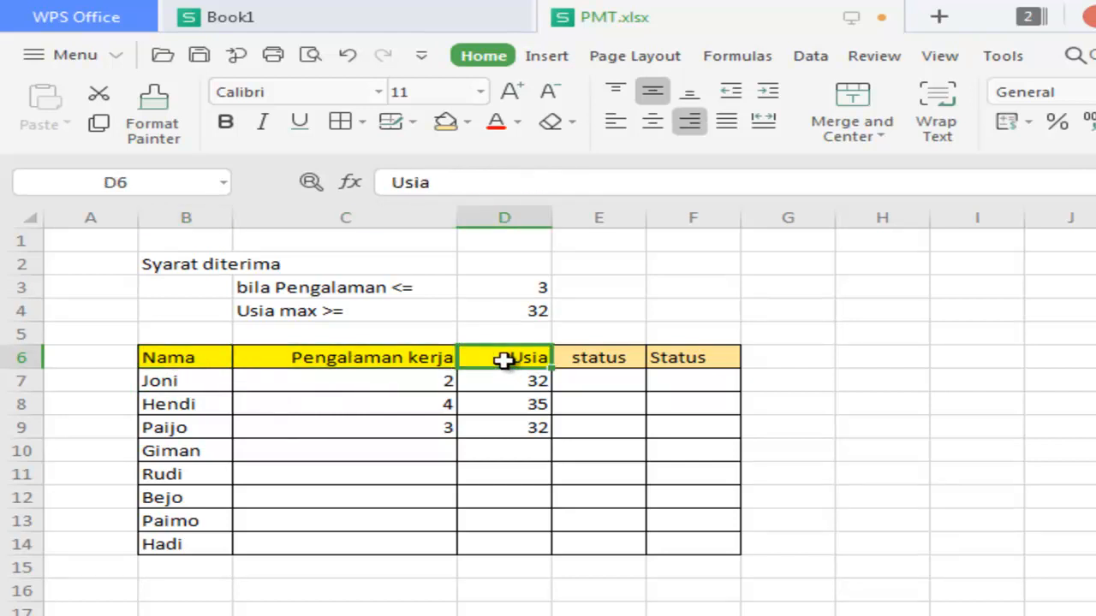
{"action": "left_click", "coordinate": [590, 360]}
{"action": "left_click", "coordinate": [666, 360]}
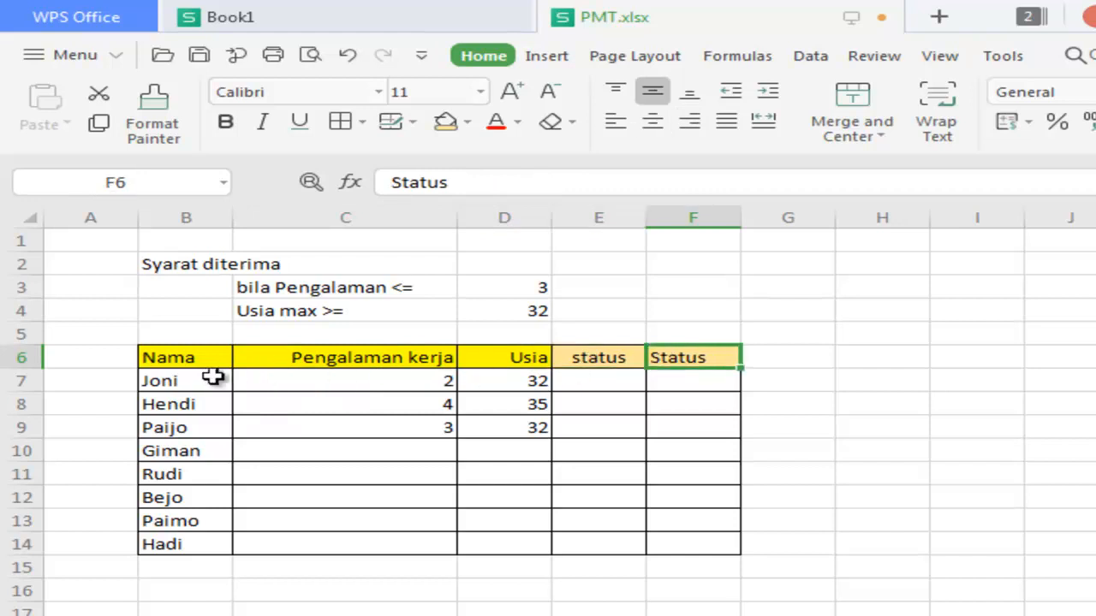
{"action": "left_click_drag", "start_coordinate": [208, 379], "coordinate": [477, 543]}
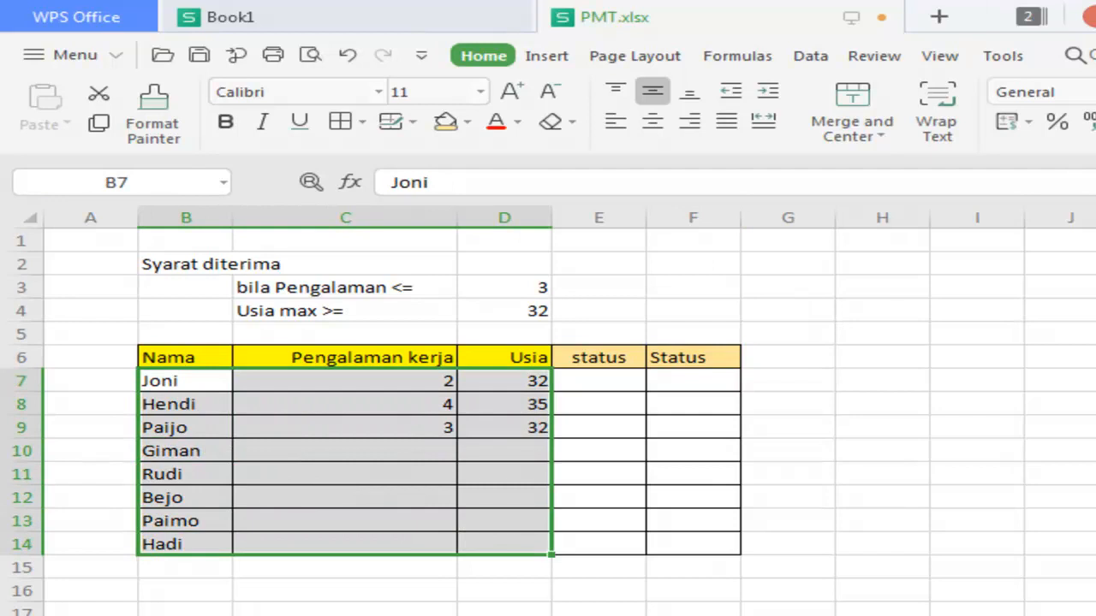
{"action": "left_click", "coordinate": [881, 615]}
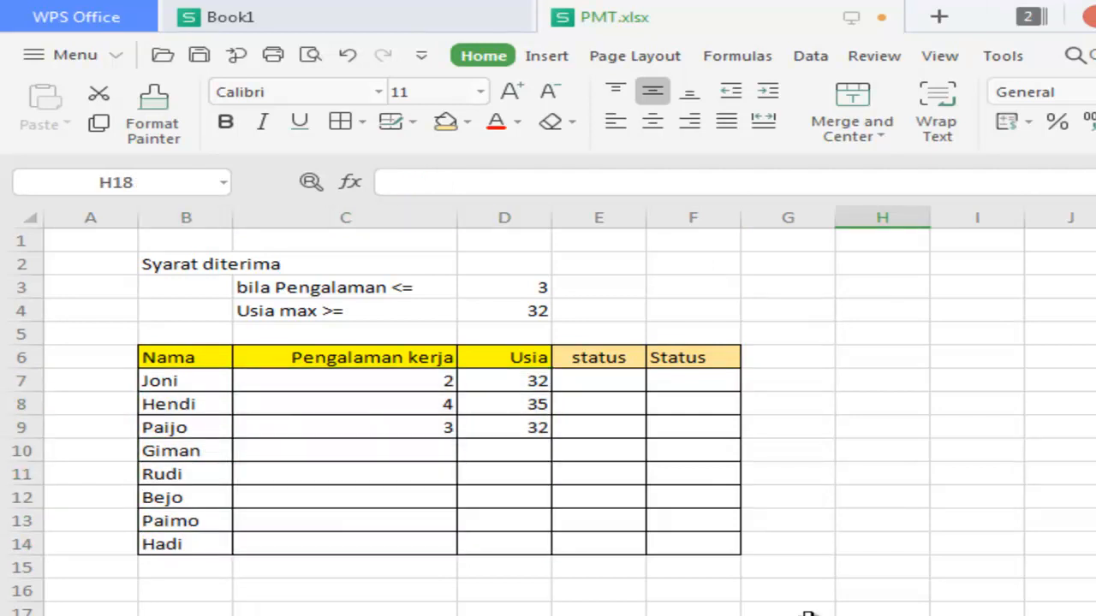
- Insert the AND function from the Logical category into cell E7
{"action": "left_click", "coordinate": [596, 384]}
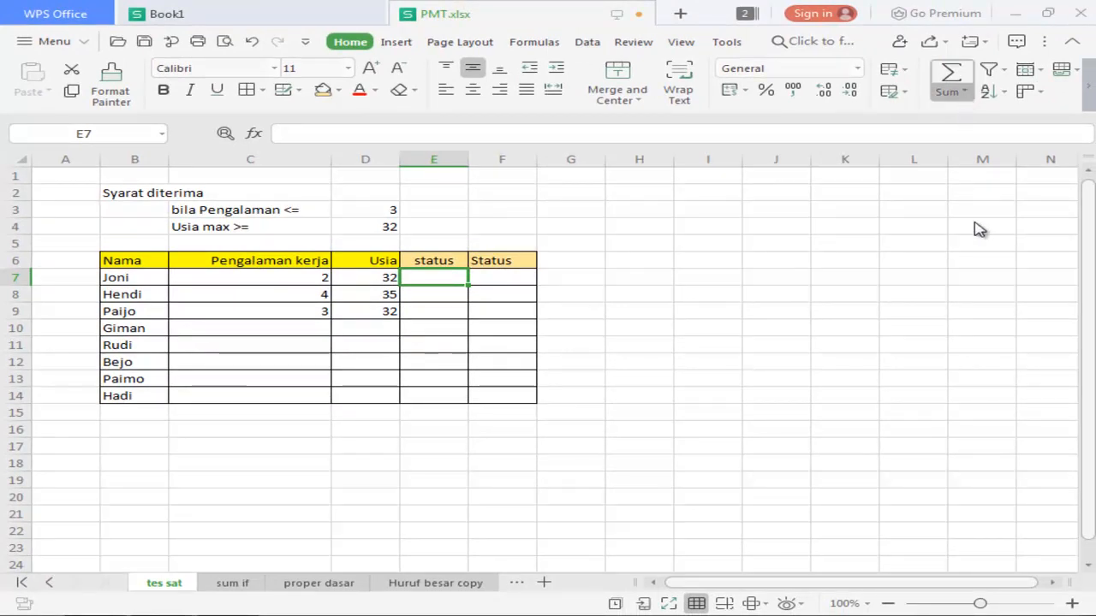
{"action": "key", "text": "shift+F3"}
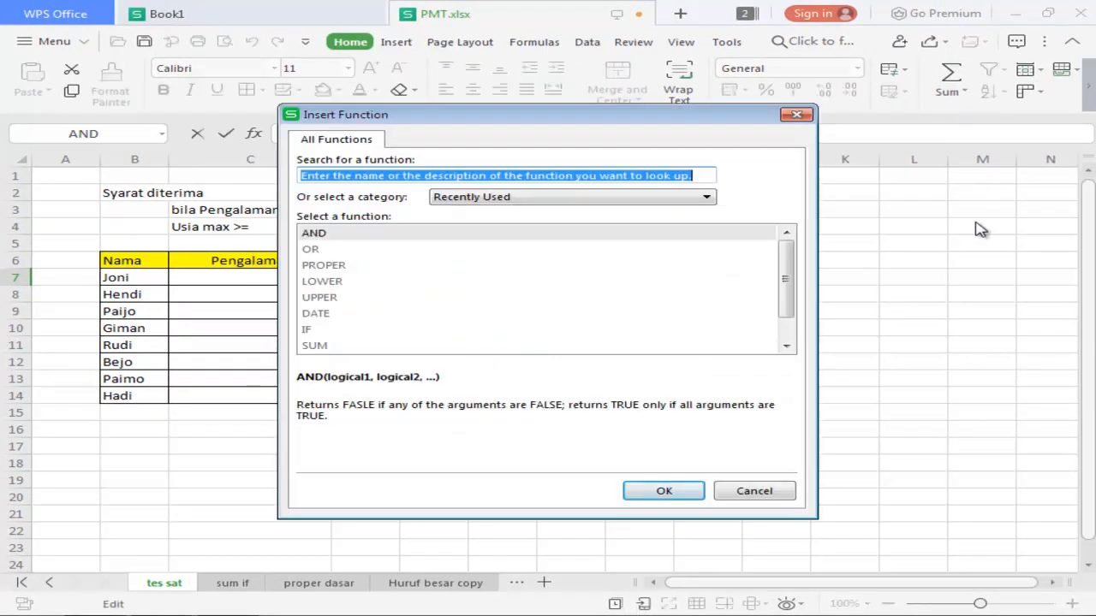
{"action": "left_click", "coordinate": [675, 198]}
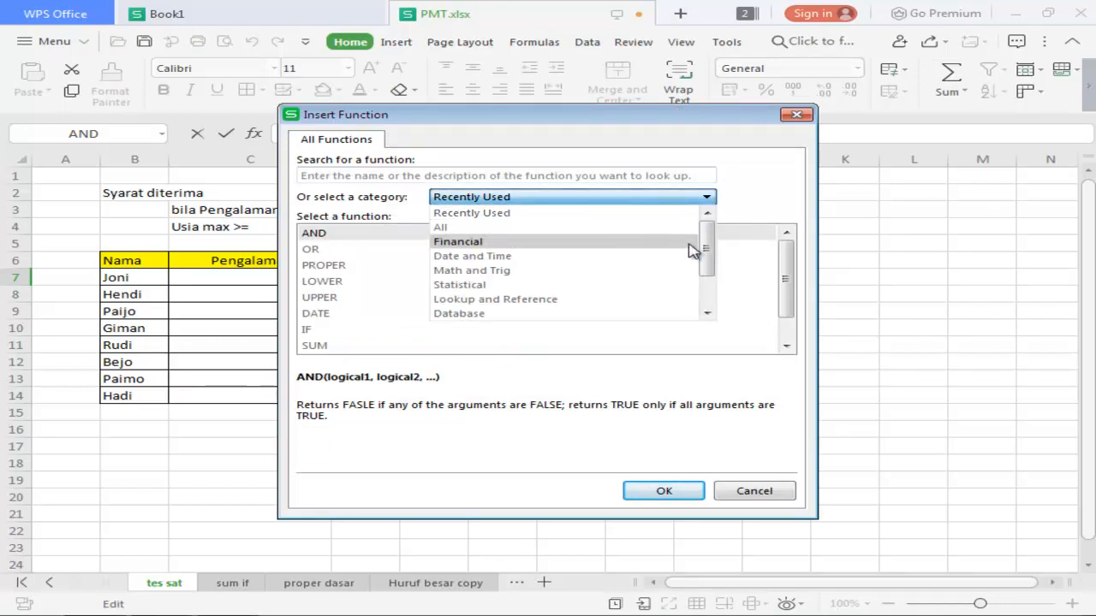
{"action": "left_click_drag", "start_coordinate": [709, 248], "coordinate": [710, 276]}
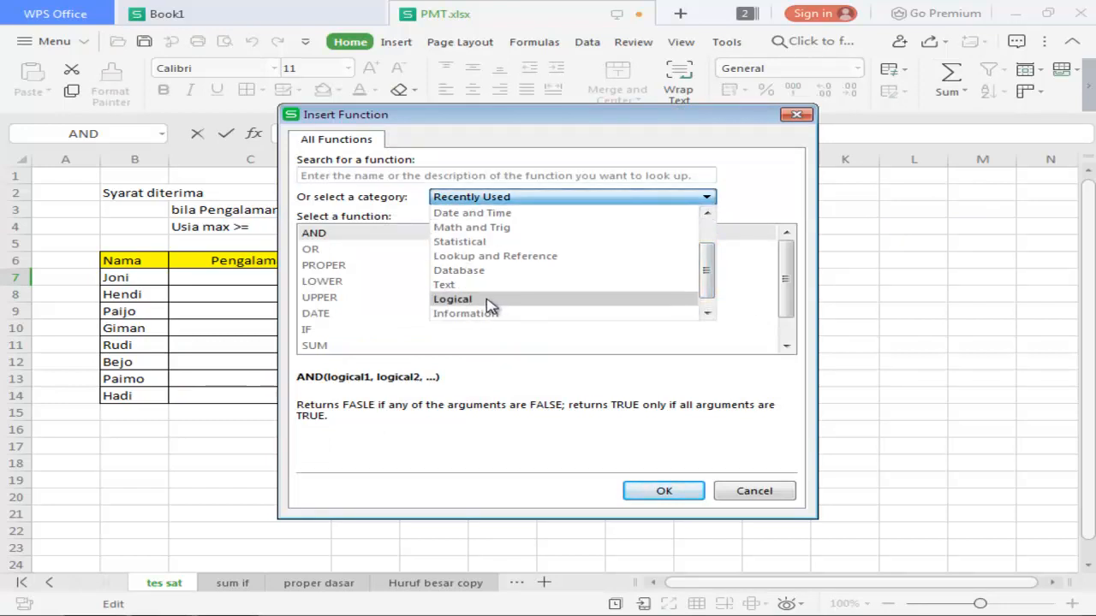
{"action": "left_click", "coordinate": [557, 305]}
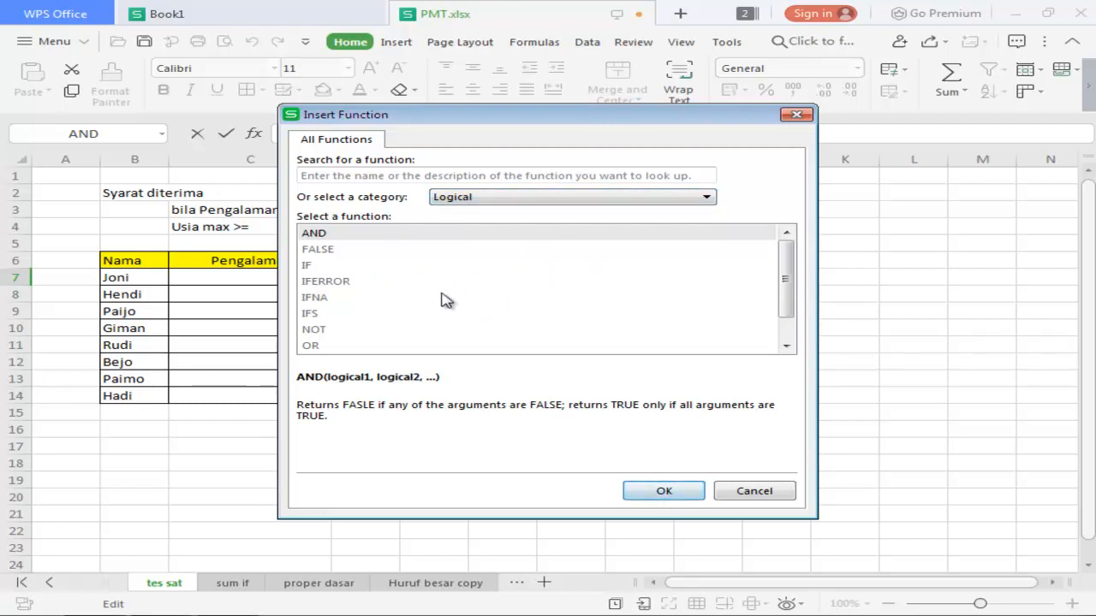
{"action": "left_click", "coordinate": [664, 491]}
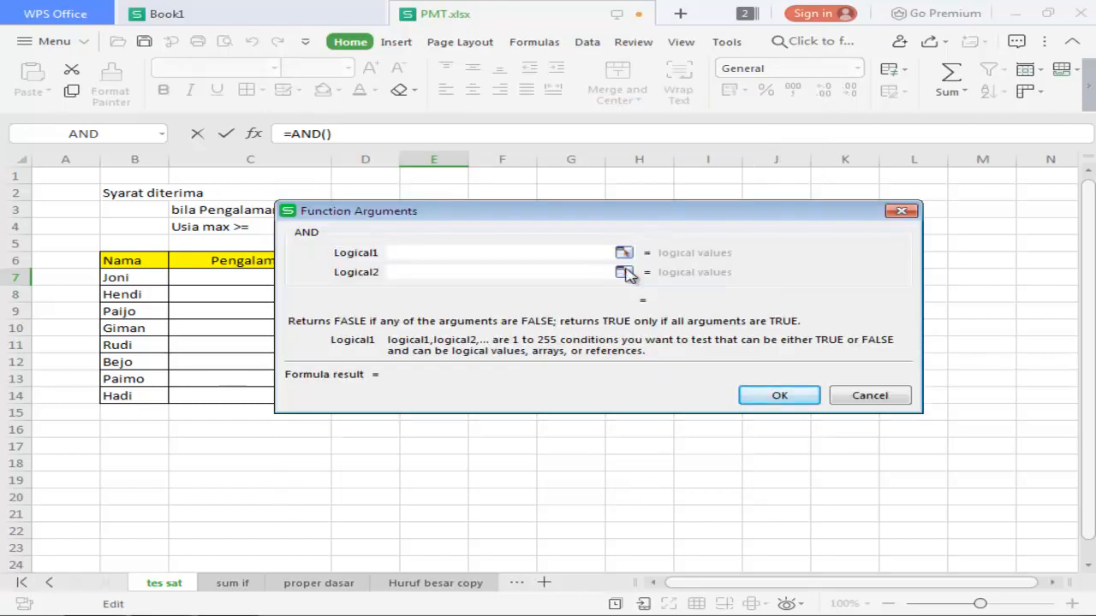
- Set the AND function's first condition to C7>=D3, comparing work experience with the required value
{"action": "left_click_drag", "start_coordinate": [620, 215], "coordinate": [741, 357]}
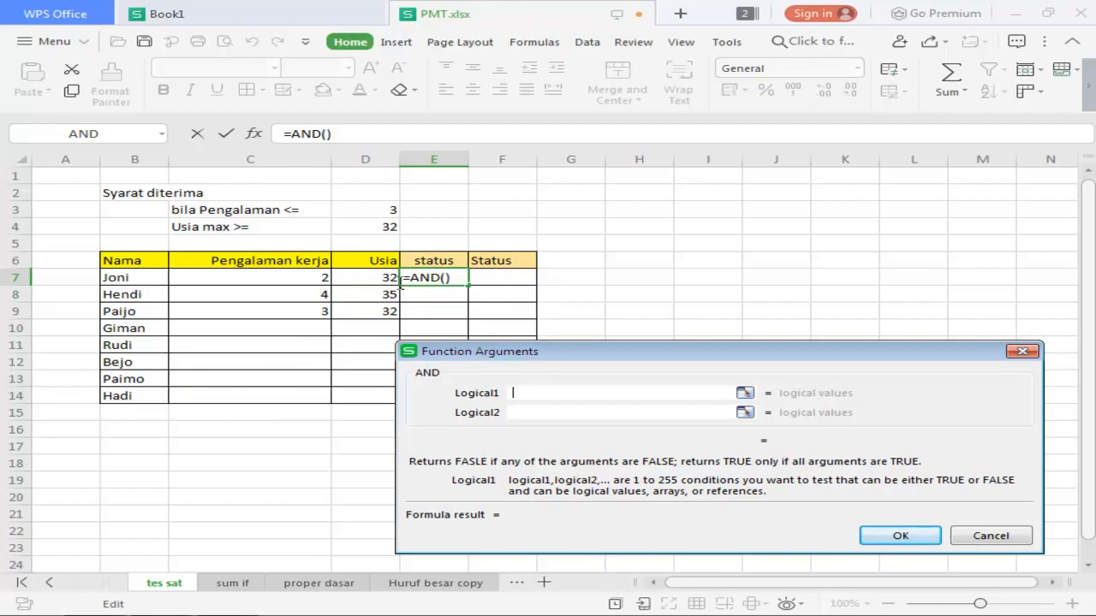
{"action": "left_click", "coordinate": [304, 277]}
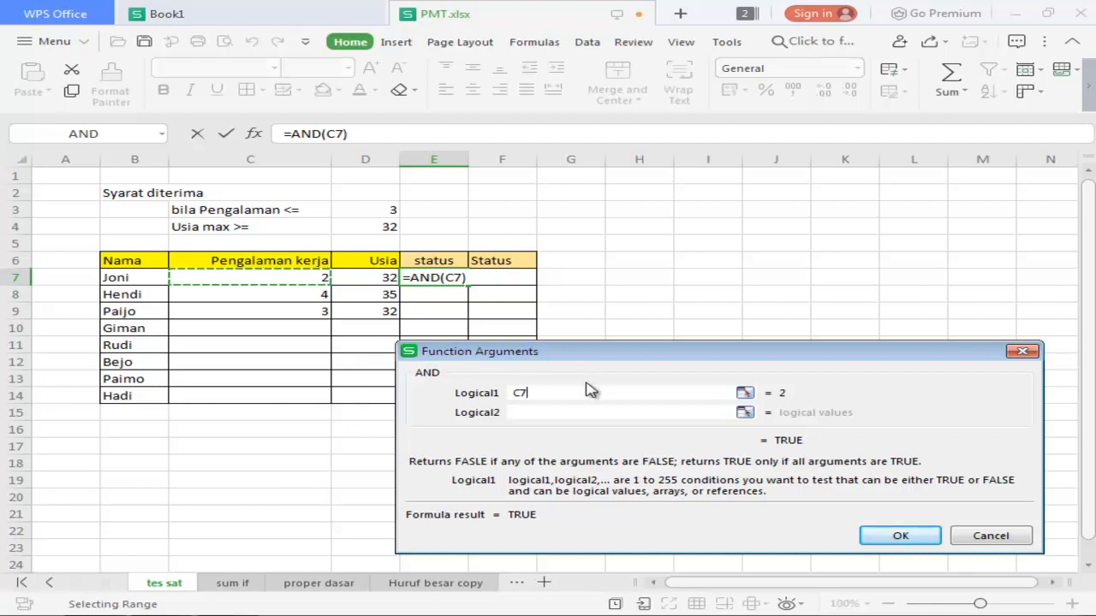
{"action": "type", "text": ">="}
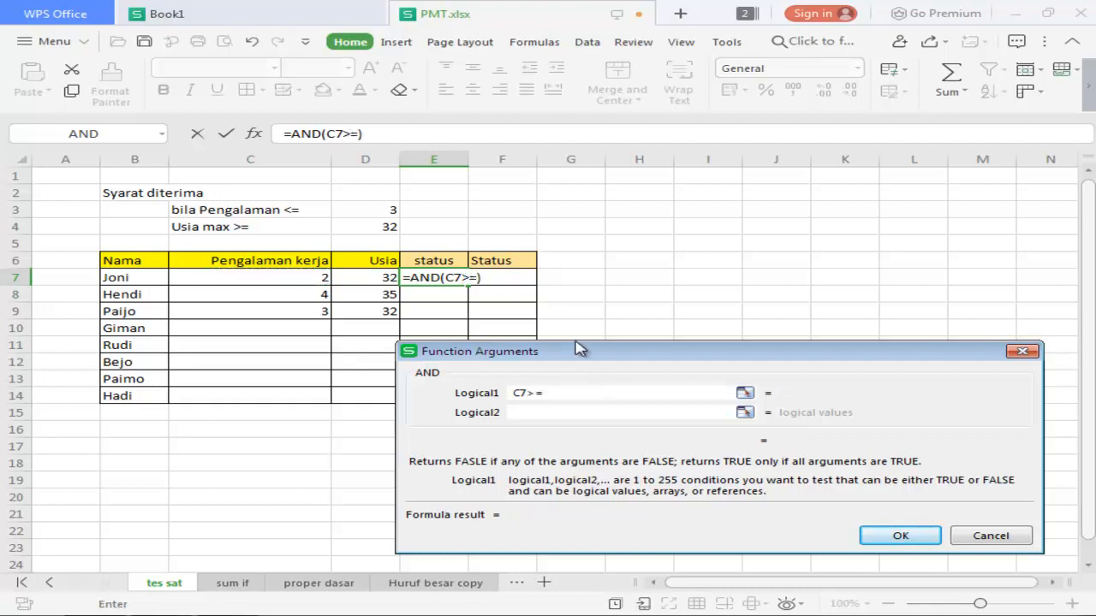
{"action": "left_click", "coordinate": [370, 210]}
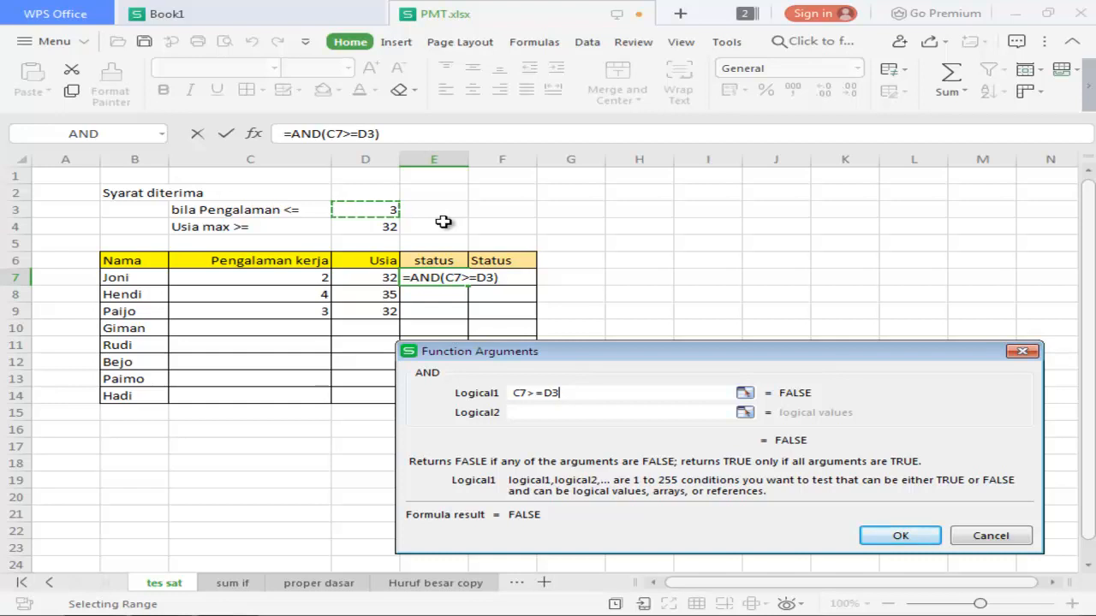
- Set the AND function's second condition to D7<=32 and complete the formula in E7
{"action": "left_click", "coordinate": [573, 411]}
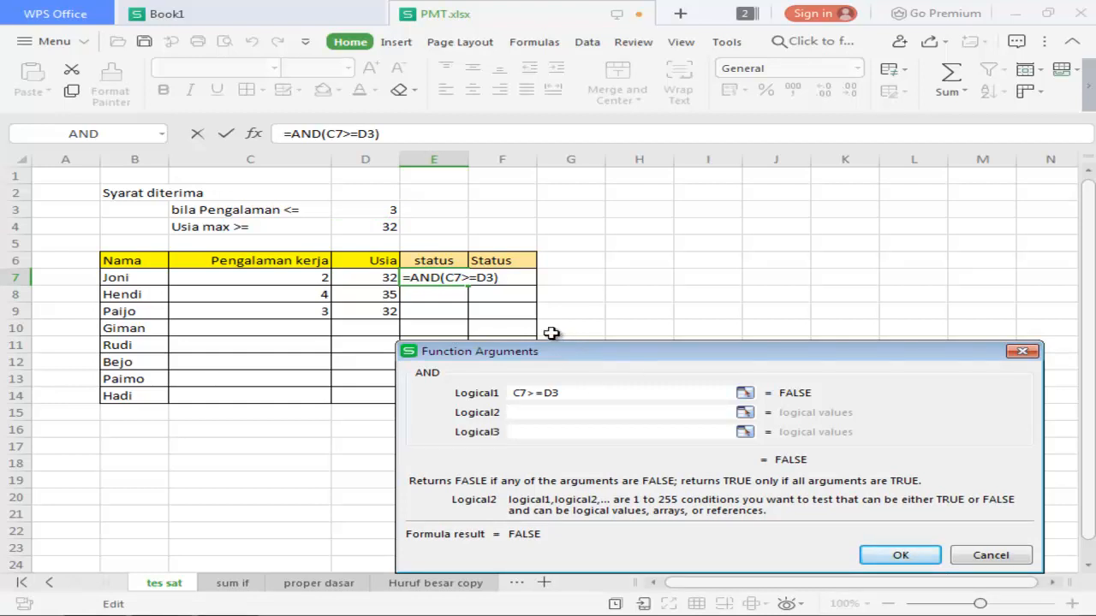
{"action": "left_click", "coordinate": [377, 277]}
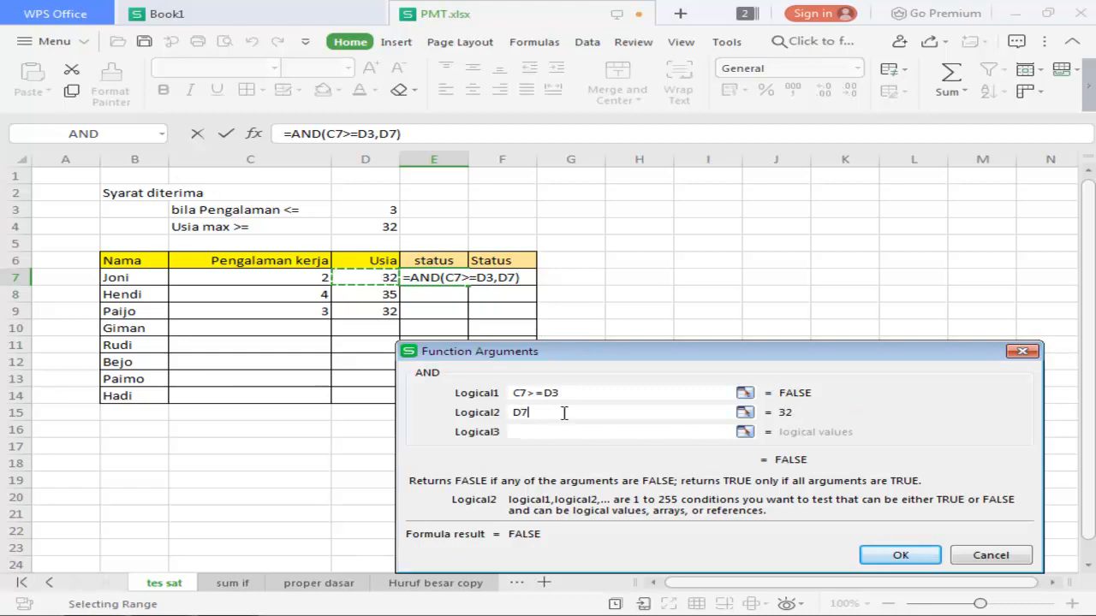
{"action": "type", "text": "<="}
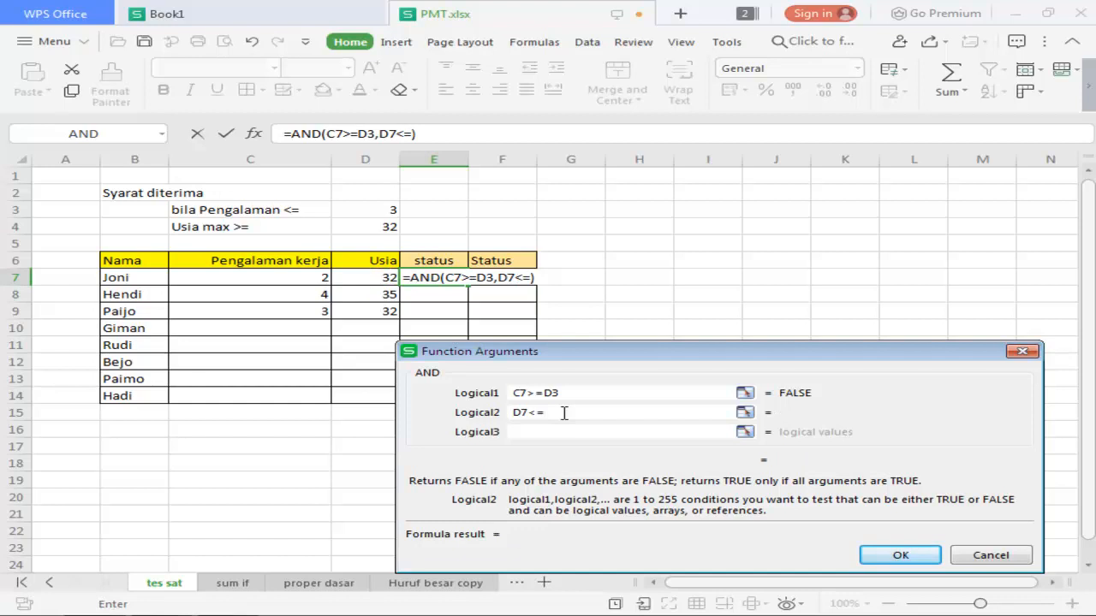
{"action": "type", "text": "32"}
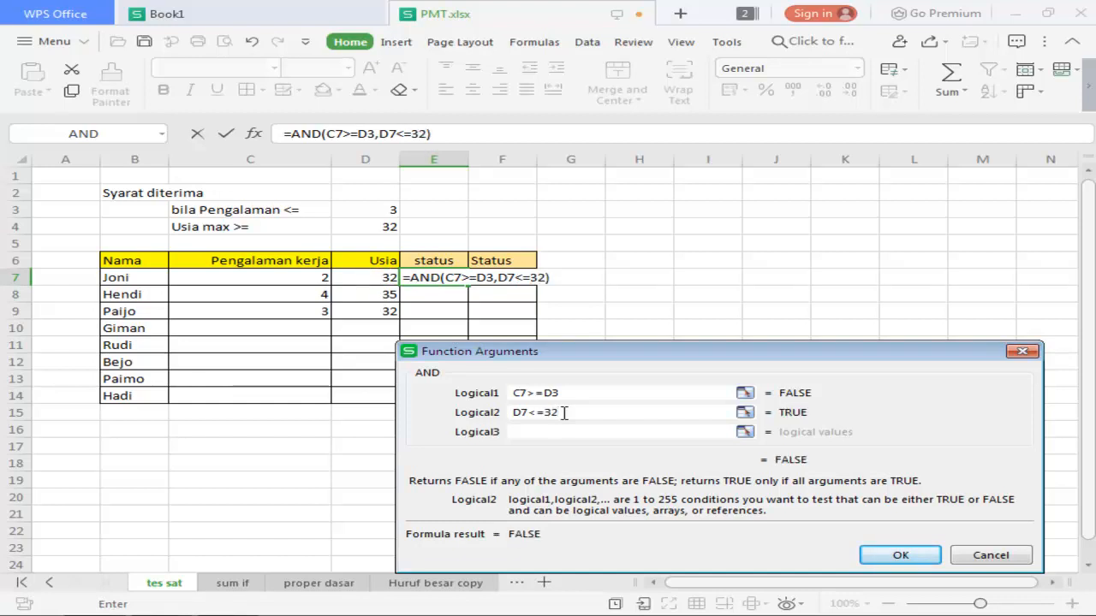
{"action": "left_click", "coordinate": [913, 556]}
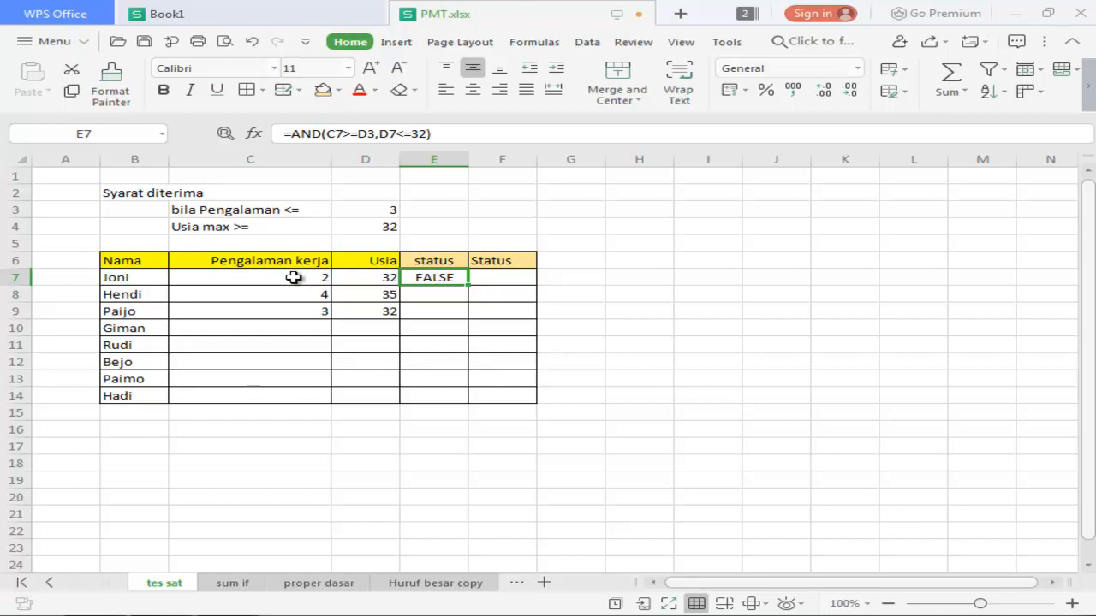
- Insert the IF function into cell F7 of the second Status column
{"action": "left_click", "coordinate": [492, 277]}
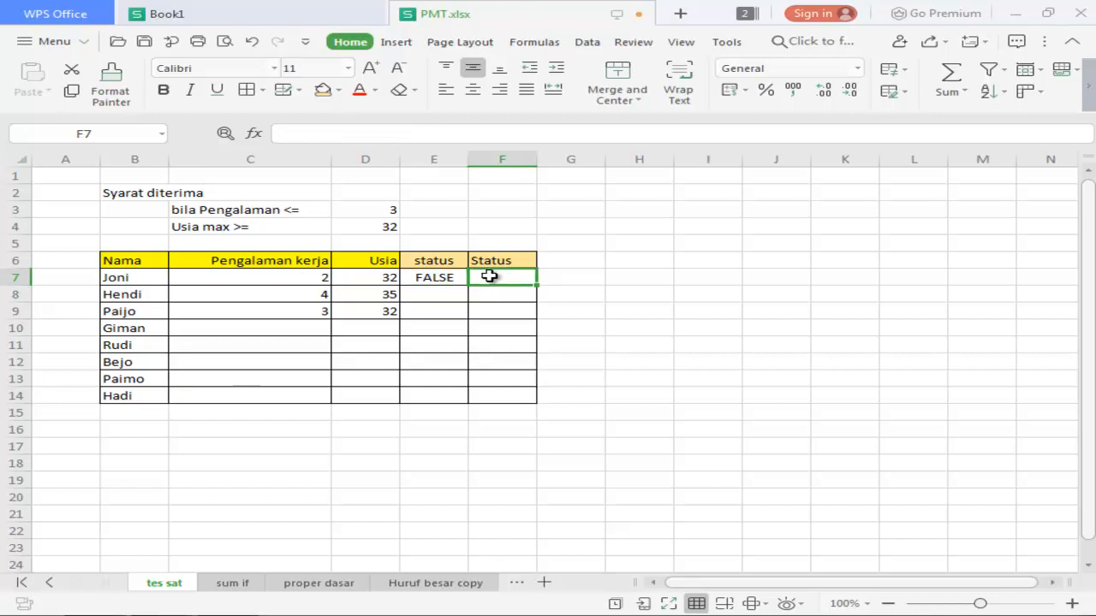
{"action": "left_click", "coordinate": [969, 93]}
{"action": "left_click", "coordinate": [986, 224]}
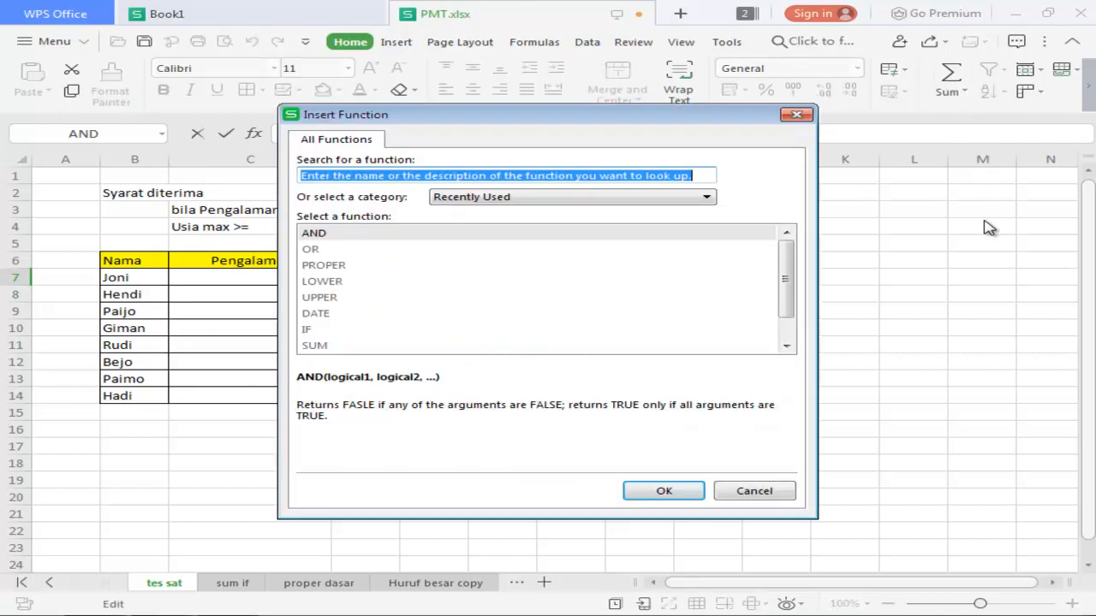
{"action": "left_click", "coordinate": [310, 332]}
{"action": "left_click", "coordinate": [662, 492]}
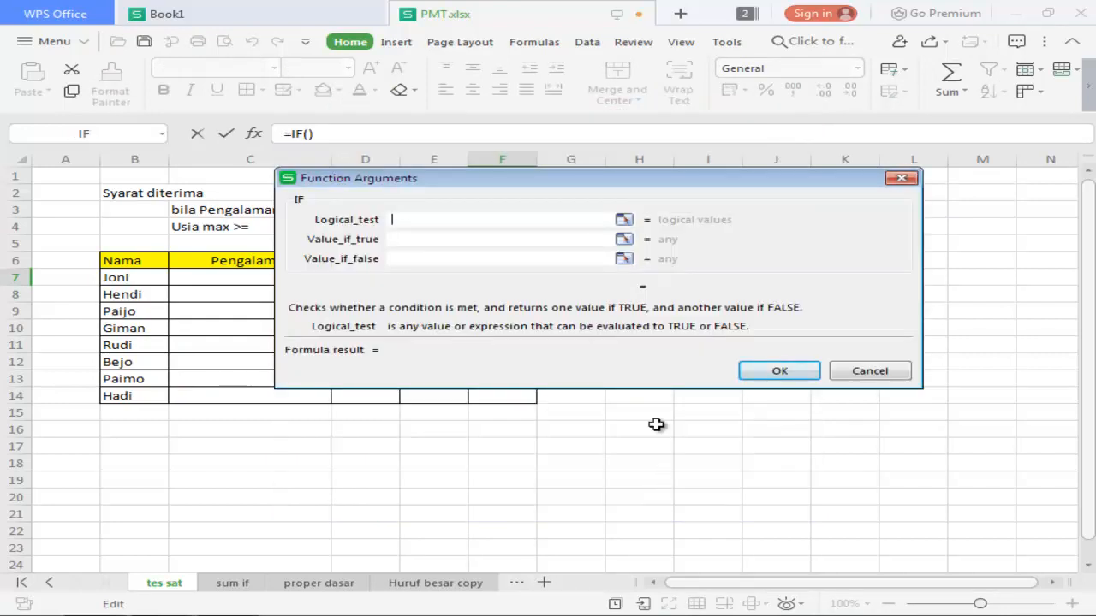
- Set the IF function's logical test to E7=true
{"action": "left_click_drag", "start_coordinate": [667, 179], "coordinate": [634, 351]}
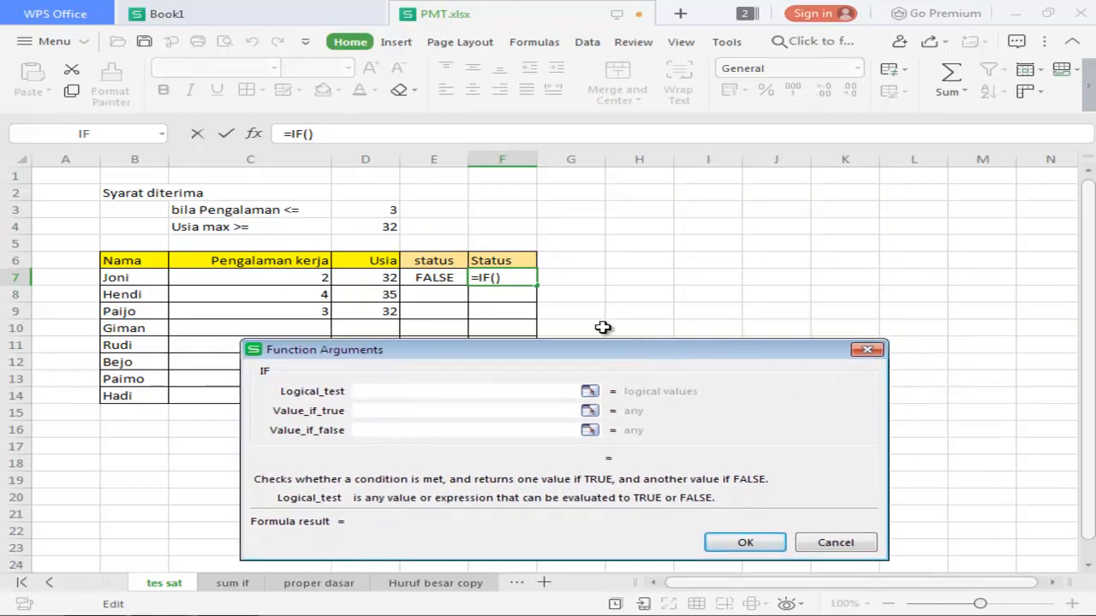
{"action": "left_click", "coordinate": [436, 277]}
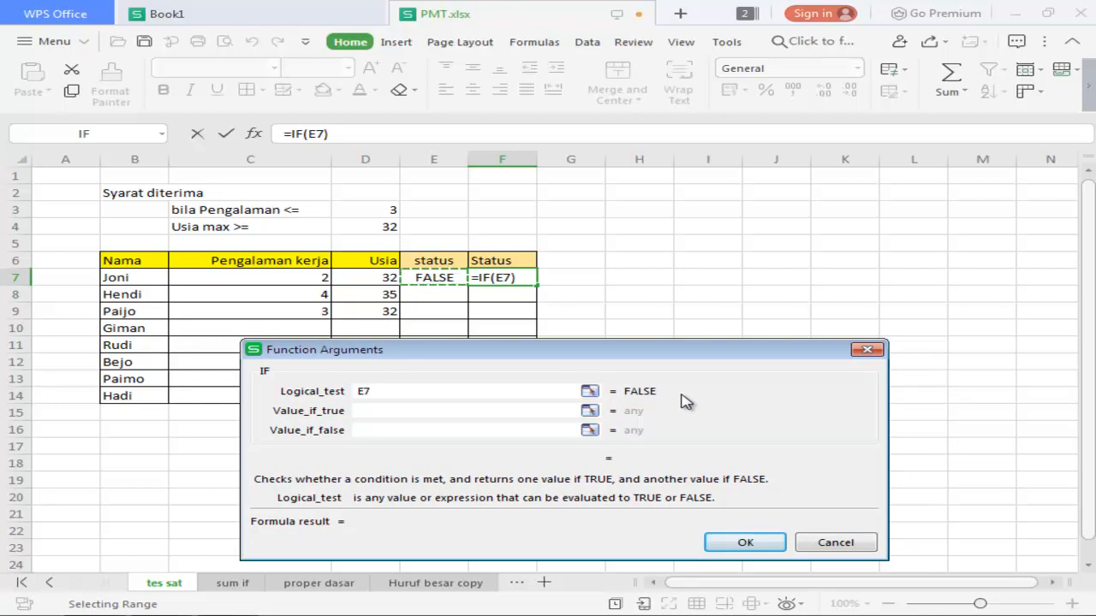
{"action": "type", "text": "="}
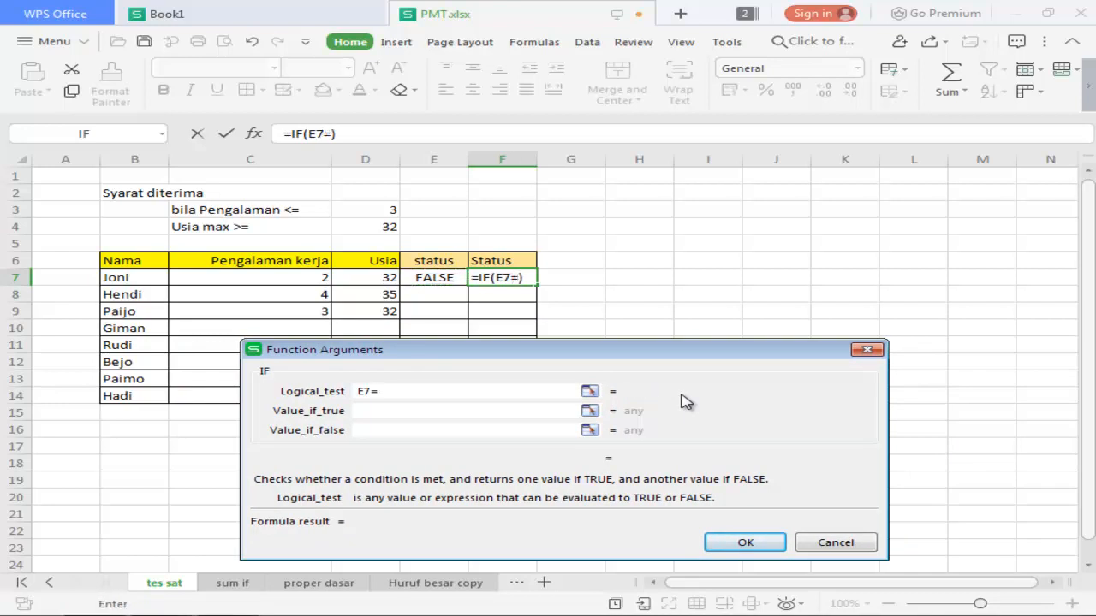
{"action": "type", "text": "true"}
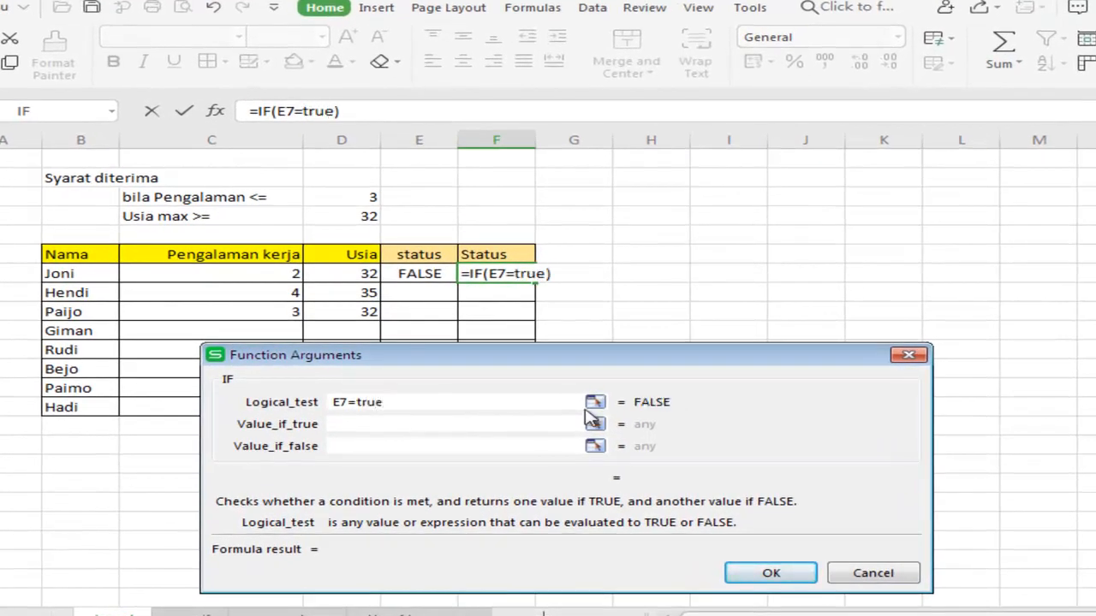
- Return "diterima" if the IF test is true and "gugur" if false, and complete the formula in F7
{"action": "left_click", "coordinate": [364, 423]}
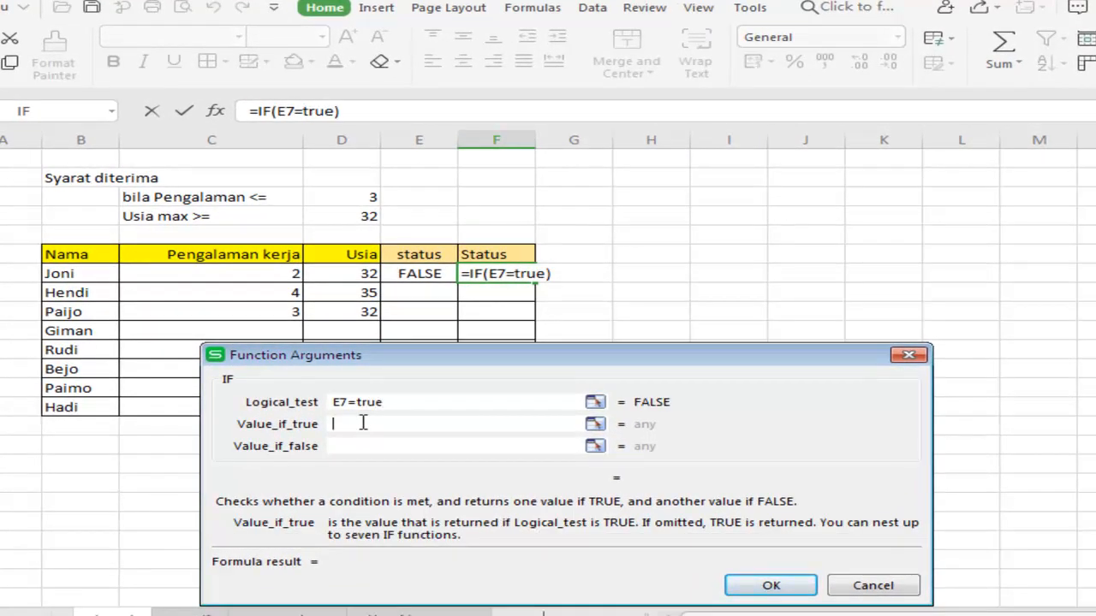
{"action": "type", "text": "\"di"}
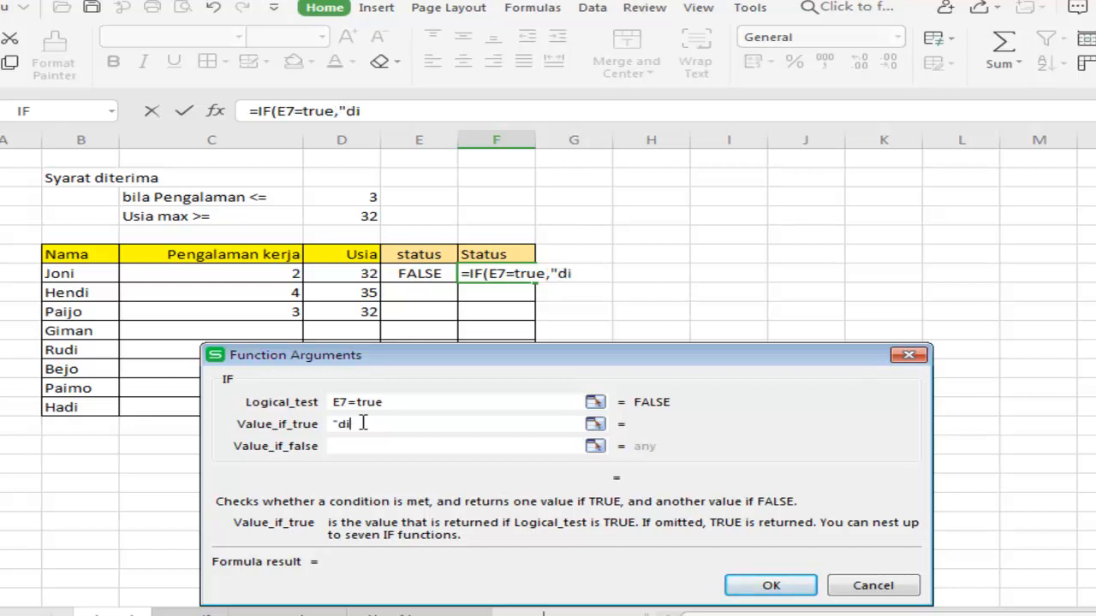
{"action": "type", "text": "terima"}
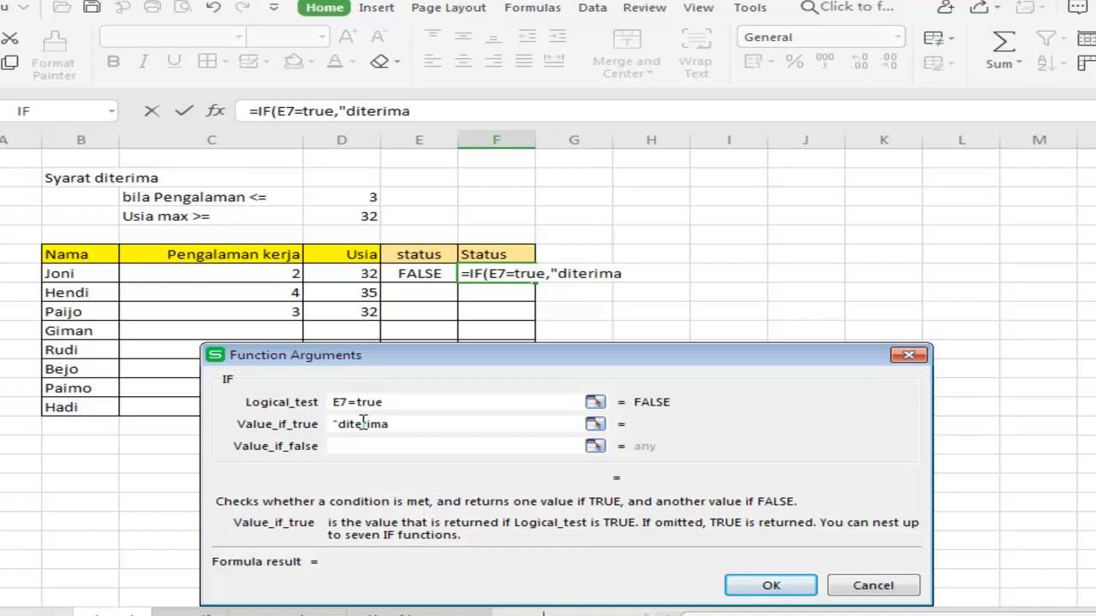
{"action": "type", "text": "\""}
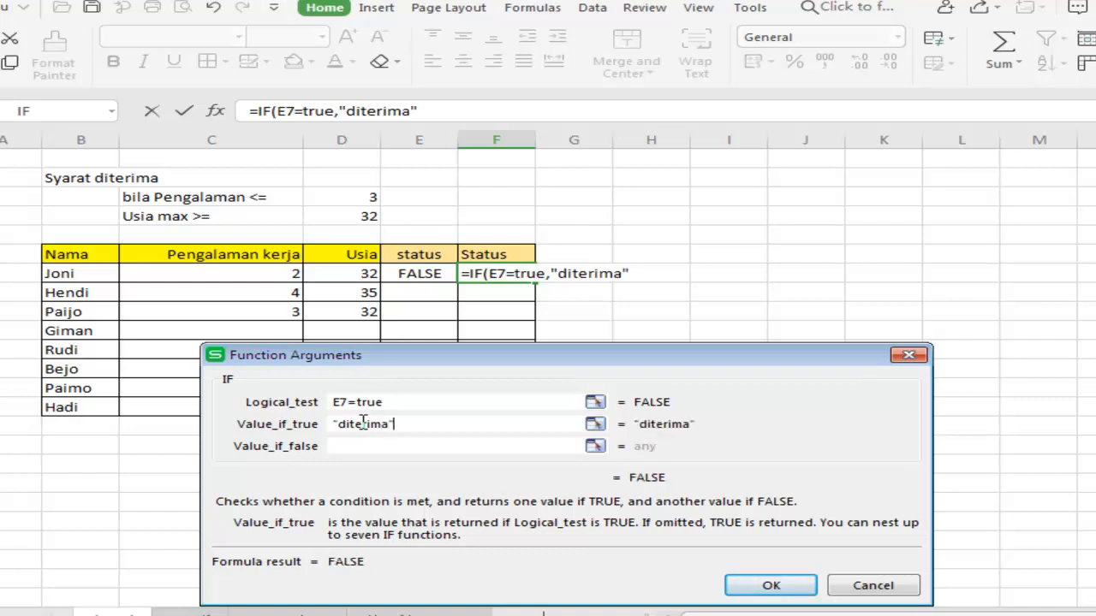
{"action": "left_click", "coordinate": [375, 445]}
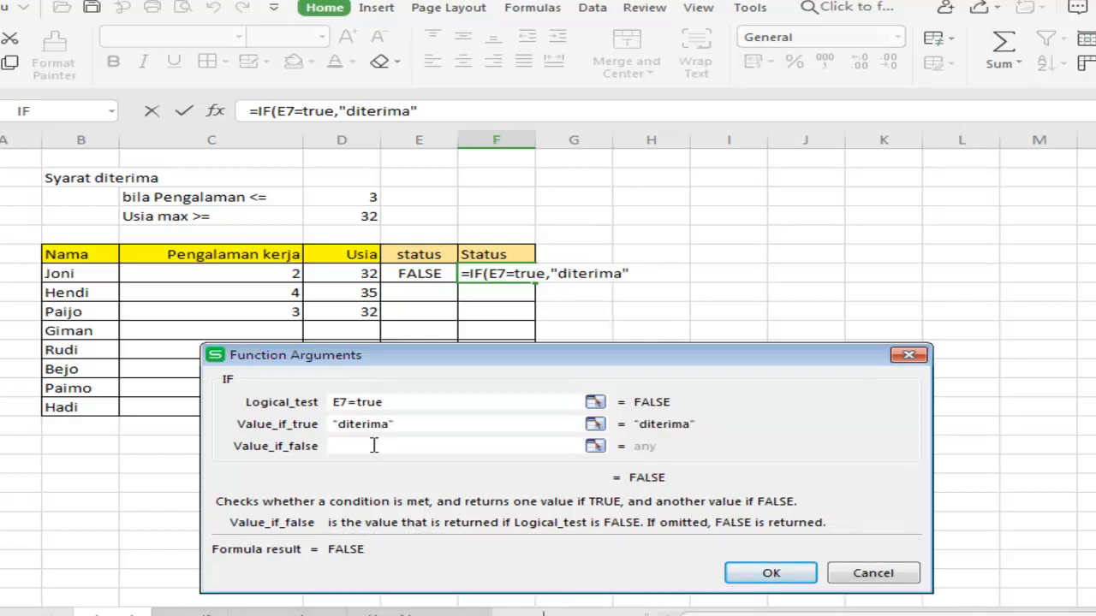
{"action": "type", "text": "\""}
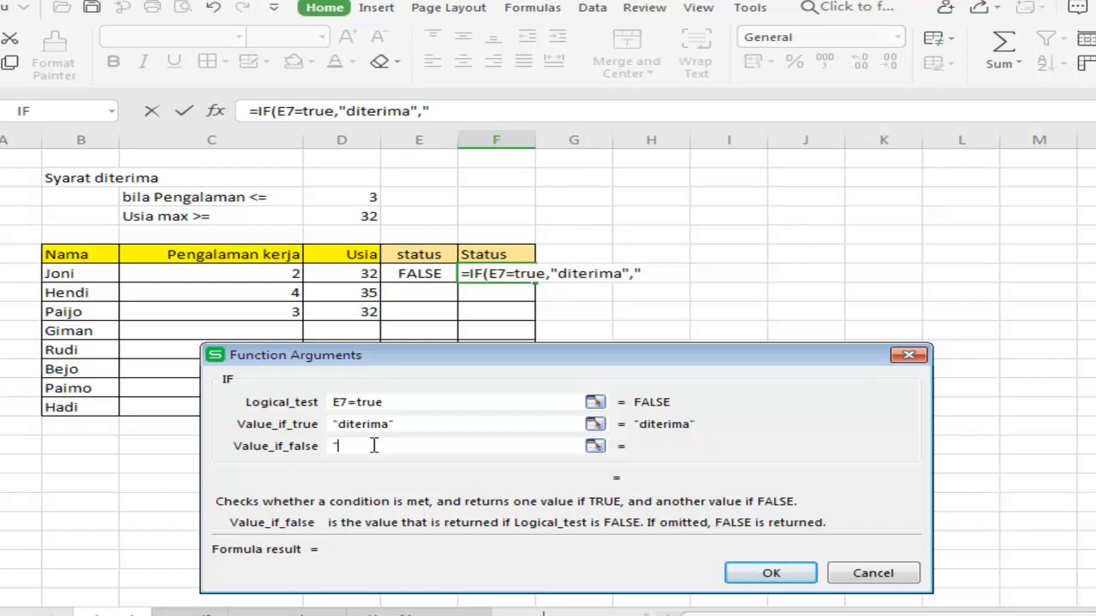
{"action": "type", "text": "ugur\""}
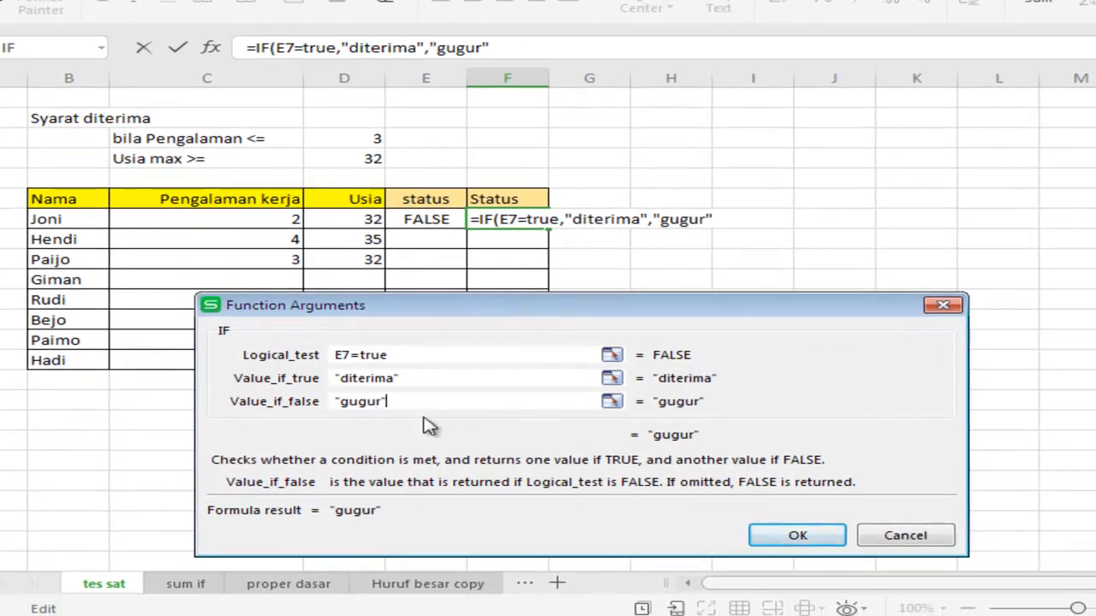
{"action": "left_click", "coordinate": [798, 536]}
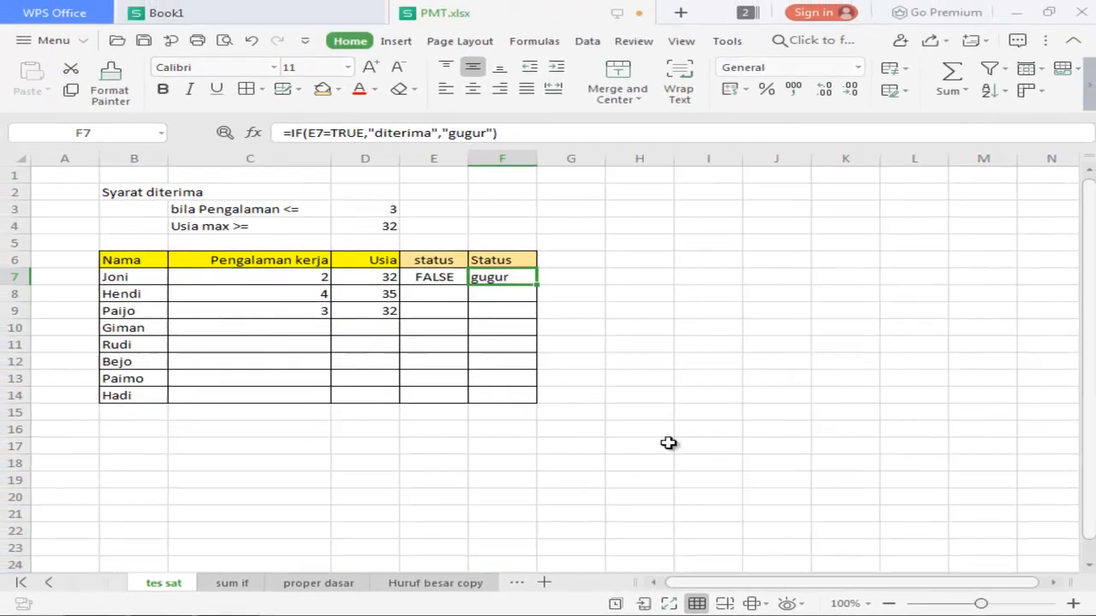
- Fill the AND and IF formulas from E7:F7 down through row 14
{"action": "left_click", "coordinate": [444, 242]}
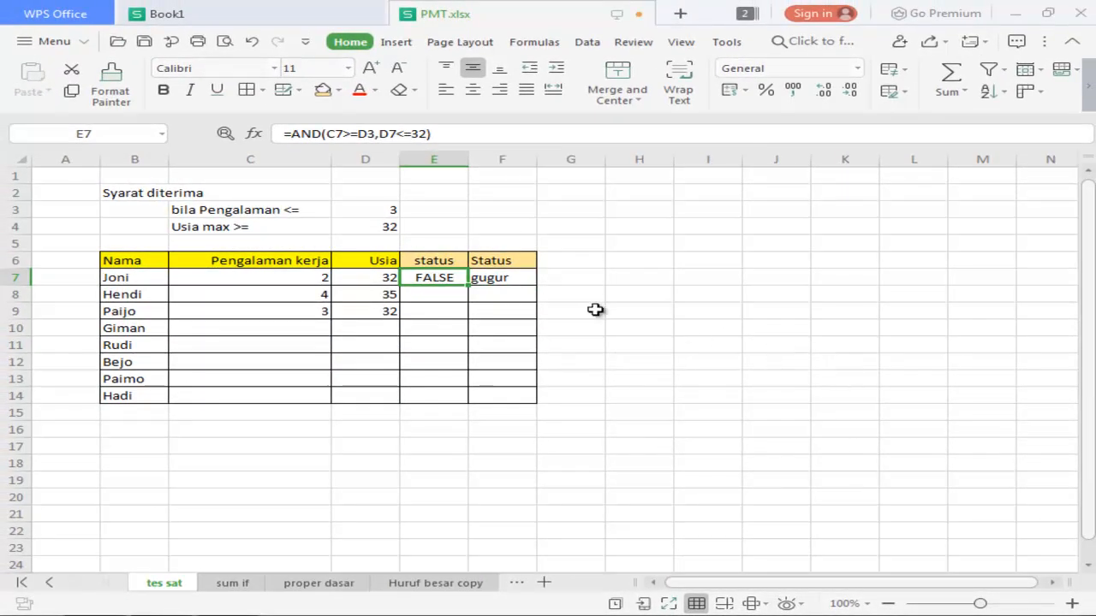
{"action": "left_click", "coordinate": [520, 283]}
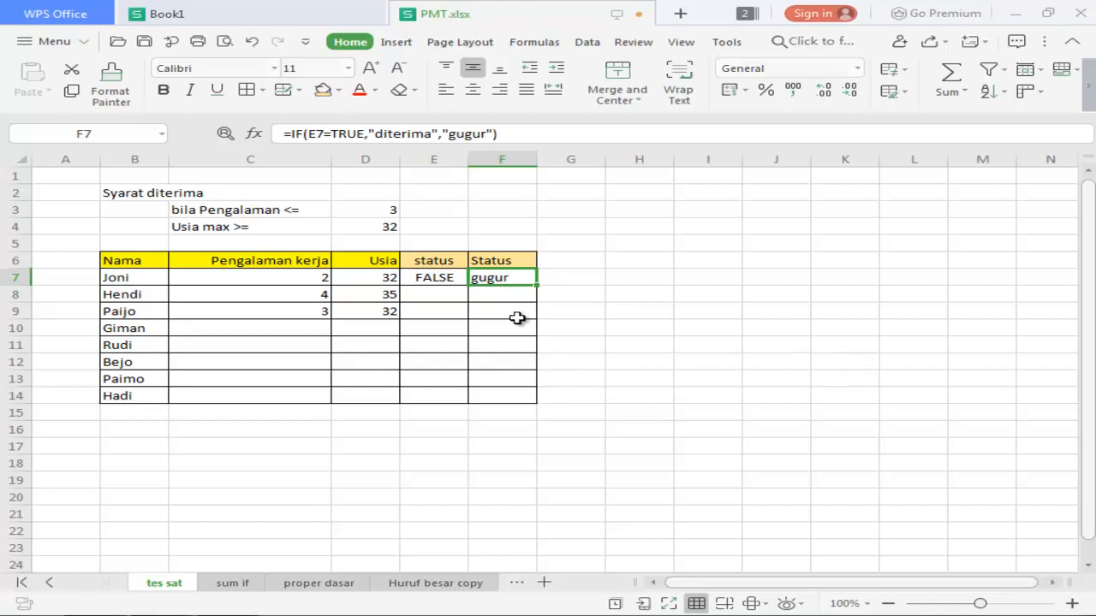
{"action": "left_click", "coordinate": [435, 276]}
{"action": "left_click_drag", "start_coordinate": [435, 276], "coordinate": [522, 395]}
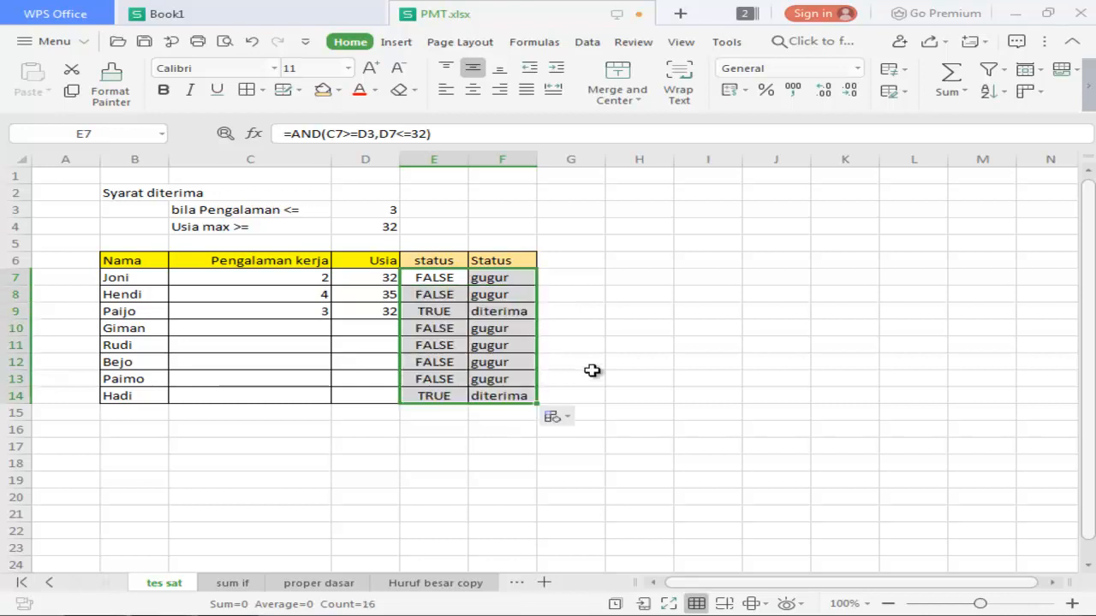
- Examine the filled formulas in rows 8 and 9, comparing row 9's experience and age with its two status results
{"action": "left_click", "coordinate": [450, 294]}
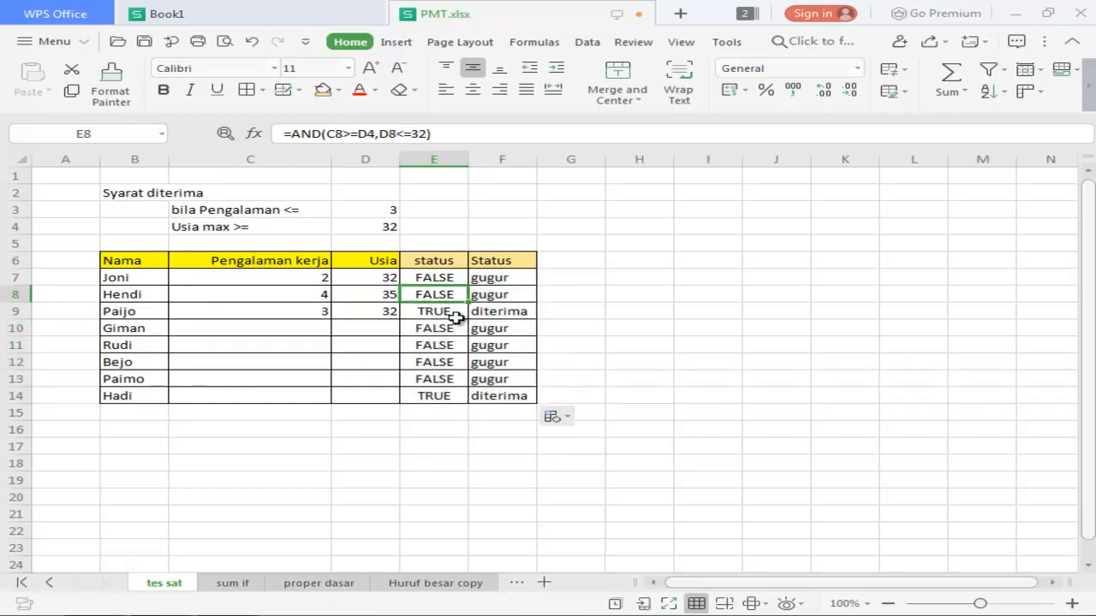
{"action": "left_click", "coordinate": [452, 315]}
{"action": "left_click", "coordinate": [323, 311]}
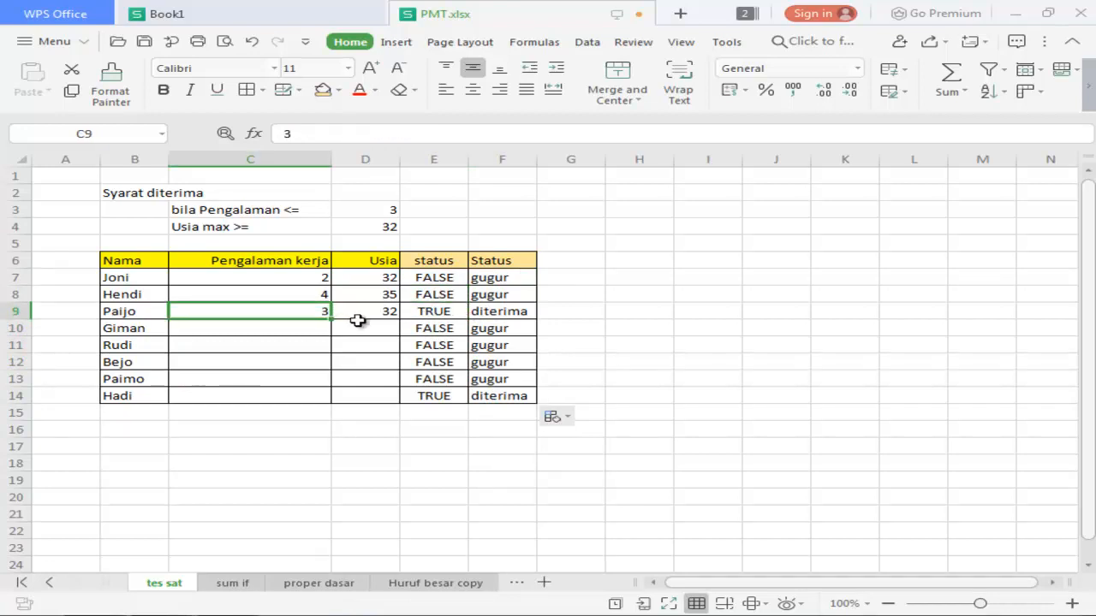
{"action": "left_click", "coordinate": [362, 317]}
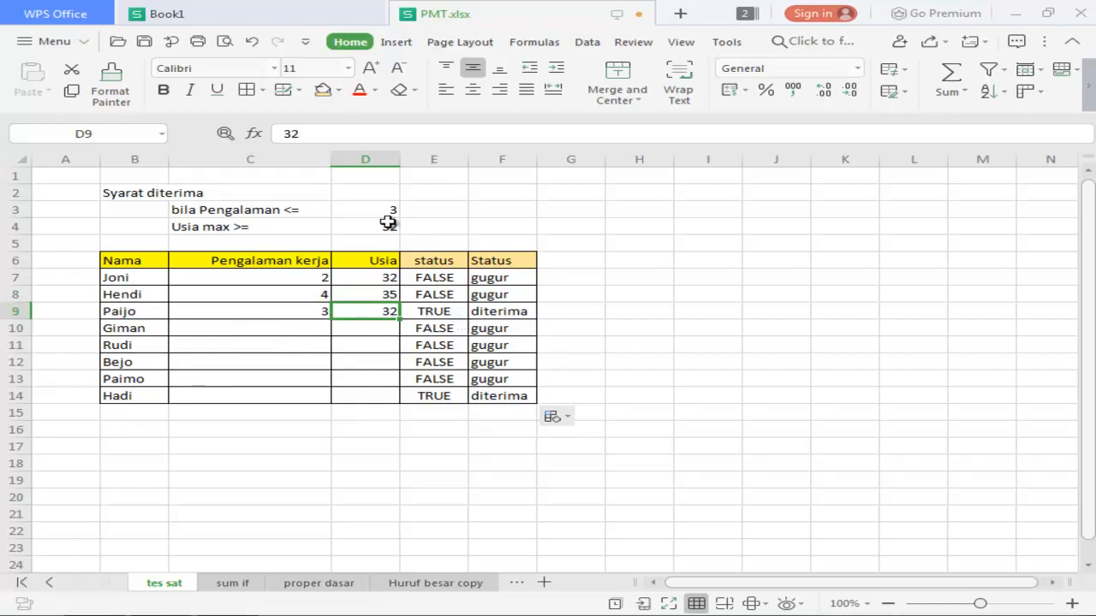
{"action": "left_click", "coordinate": [290, 281]}
{"action": "left_click", "coordinate": [290, 314]}
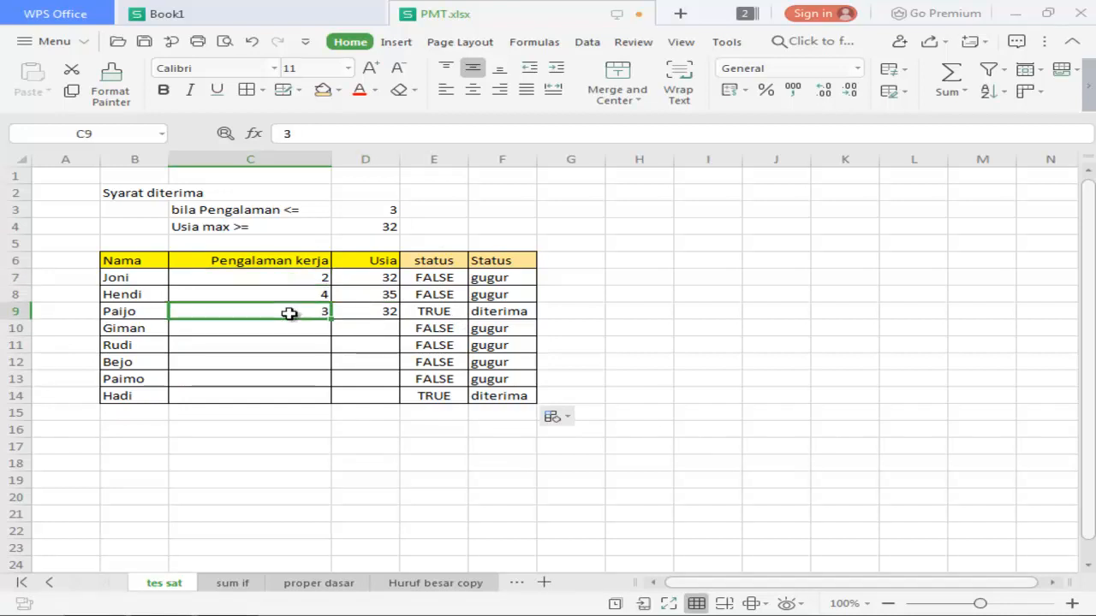
{"action": "left_click", "coordinate": [362, 313]}
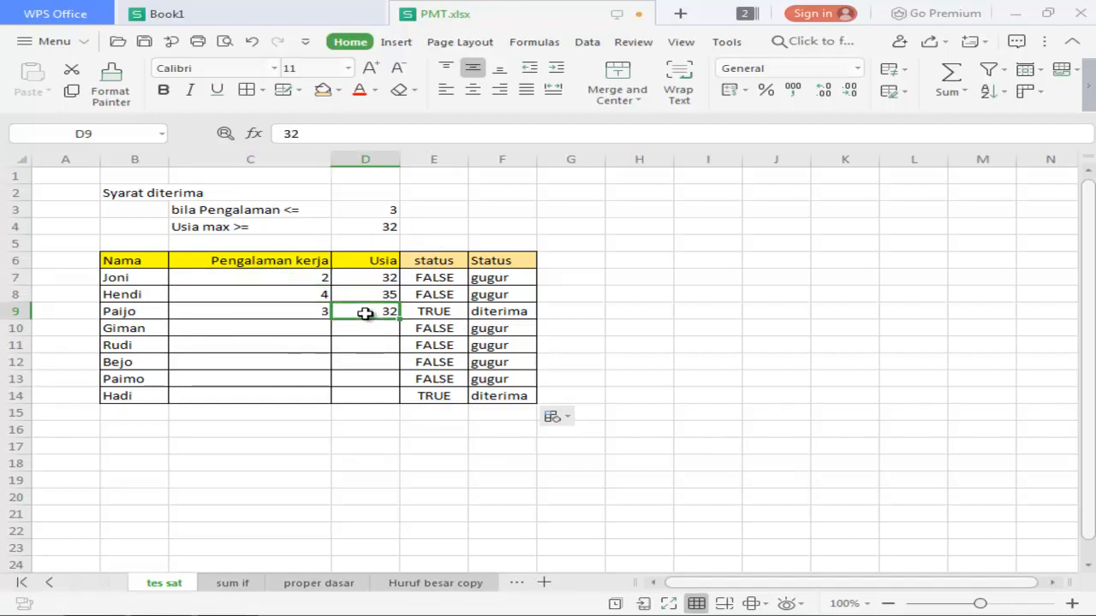
{"action": "left_click", "coordinate": [433, 313]}
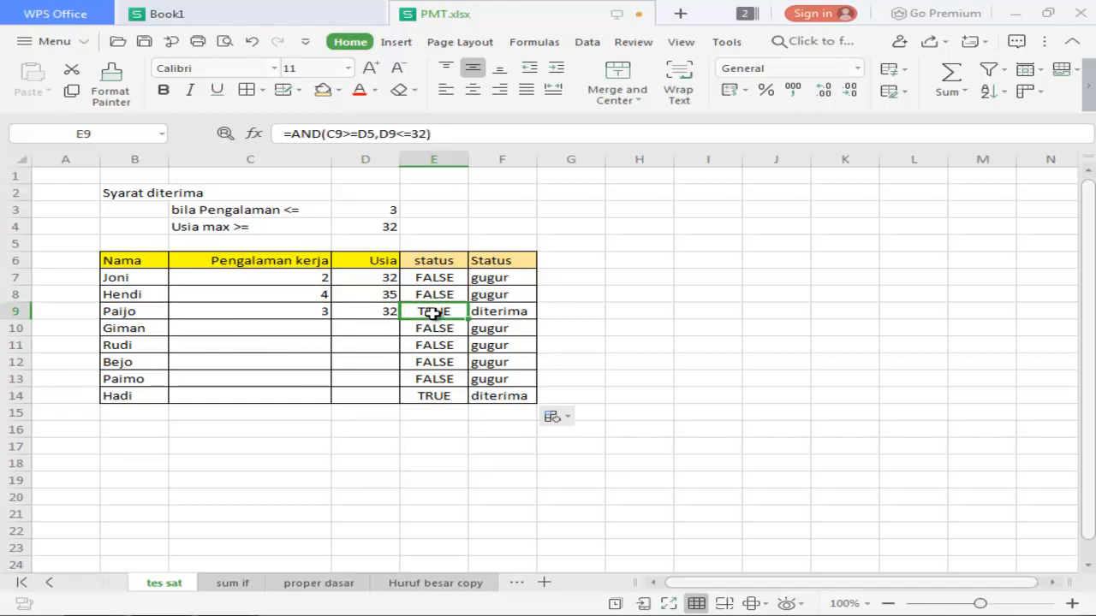
{"action": "left_click", "coordinate": [475, 315]}
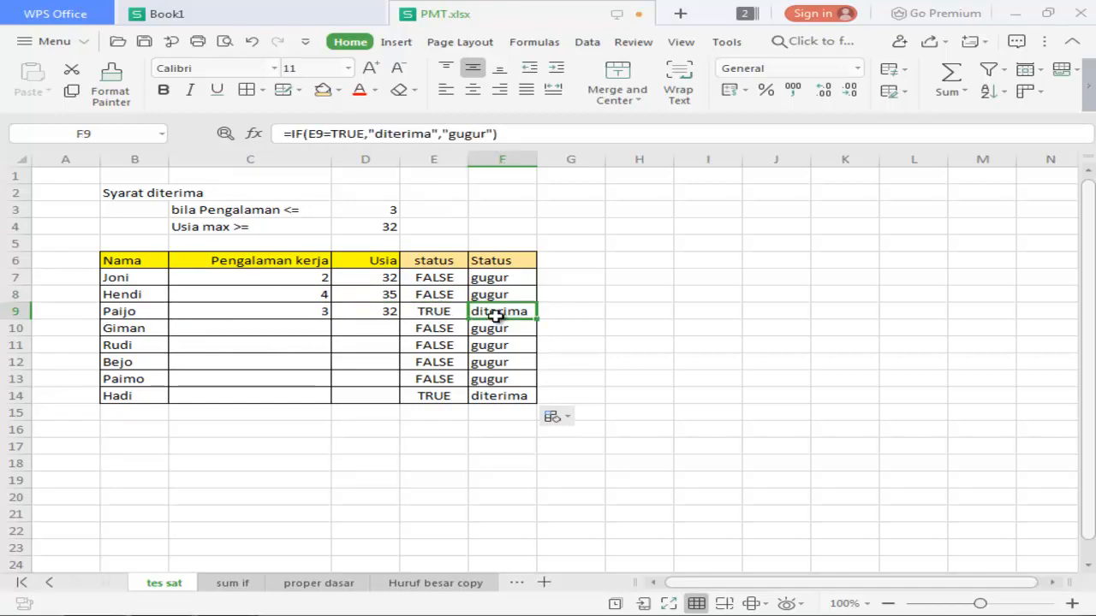
- Enter work experience 4 in C10 and age 45 in D10
{"action": "left_click", "coordinate": [252, 326]}
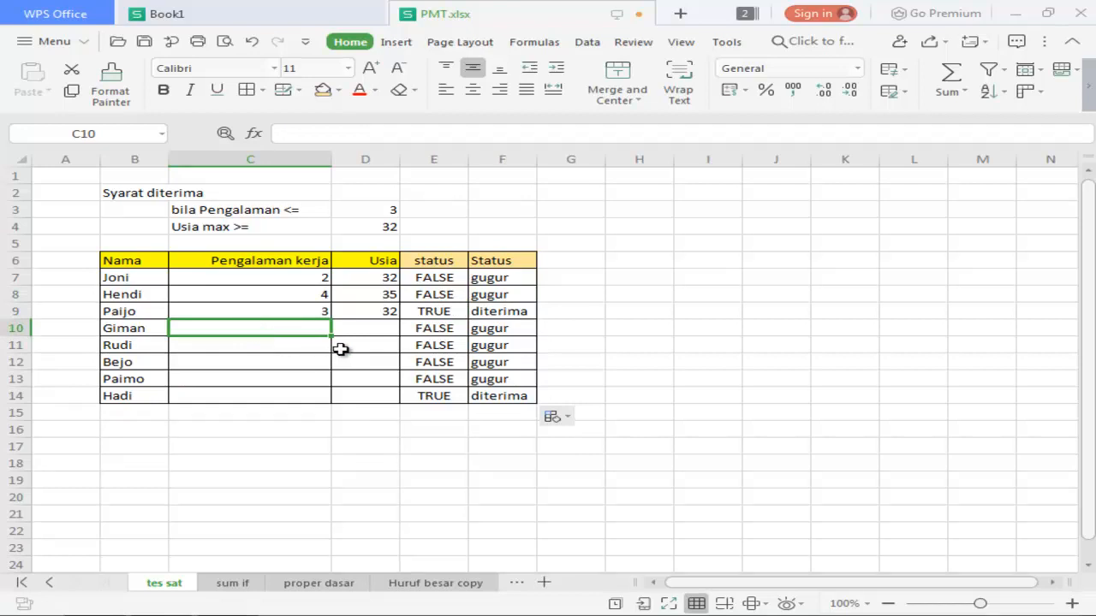
{"action": "type", "text": "4"}
{"action": "key", "text": "Tab"}
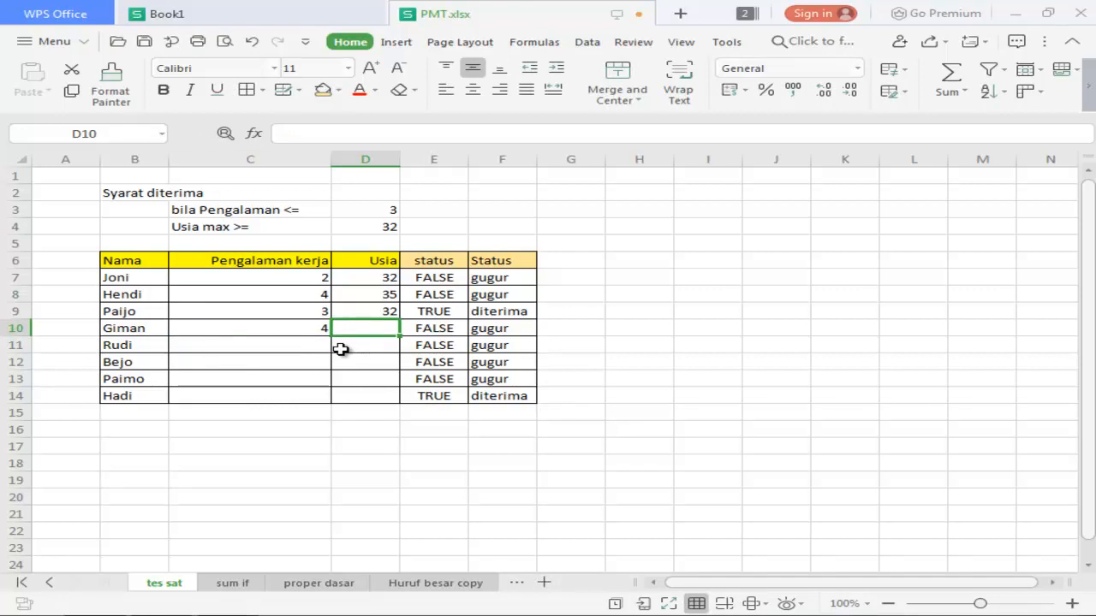
{"action": "type", "text": "45"}
{"action": "key", "text": "Return"}
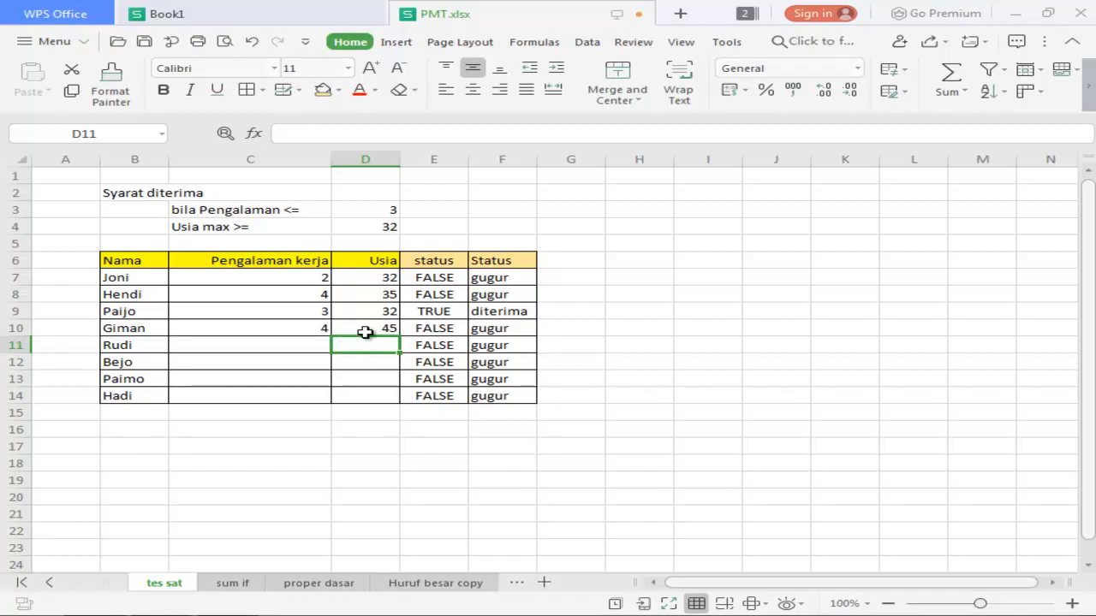
- Test the ages 25 and 33 in cell D10
{"action": "left_click", "coordinate": [365, 333]}
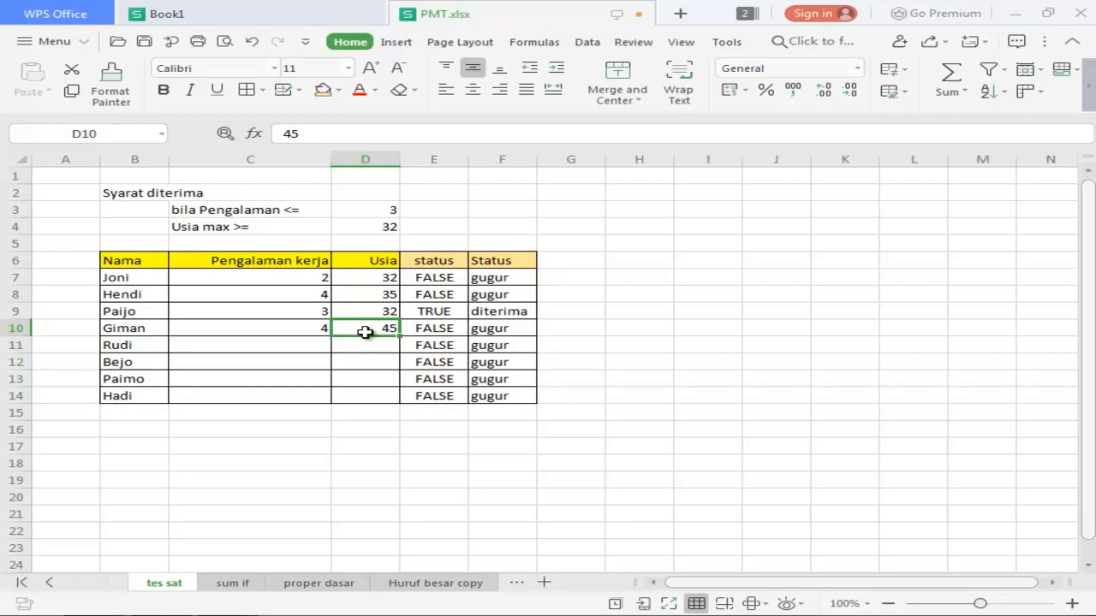
{"action": "type", "text": "2"}
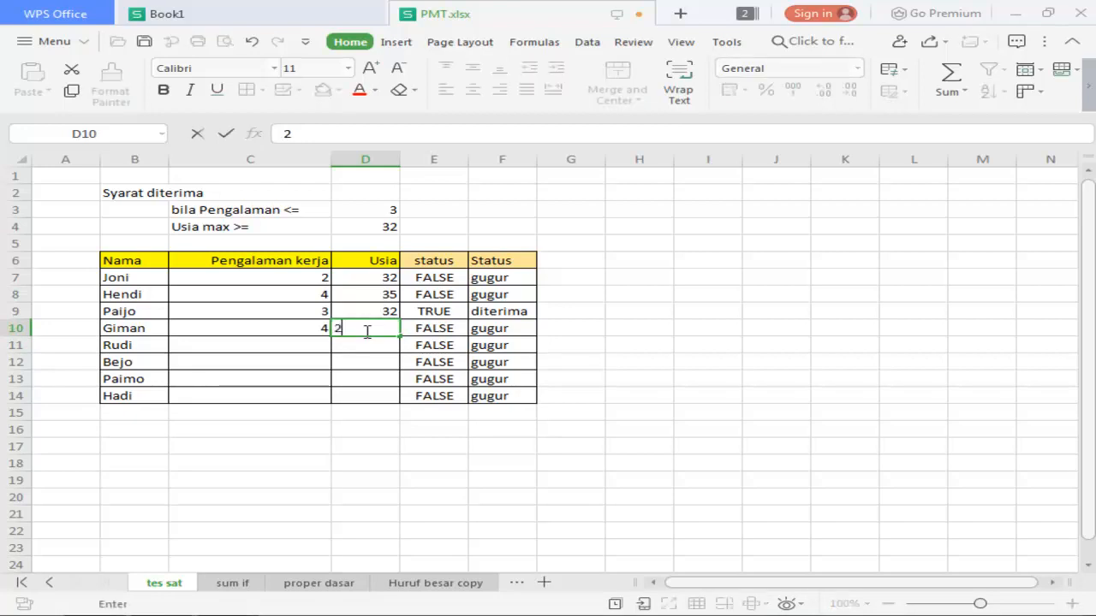
{"action": "key", "text": "Return"}
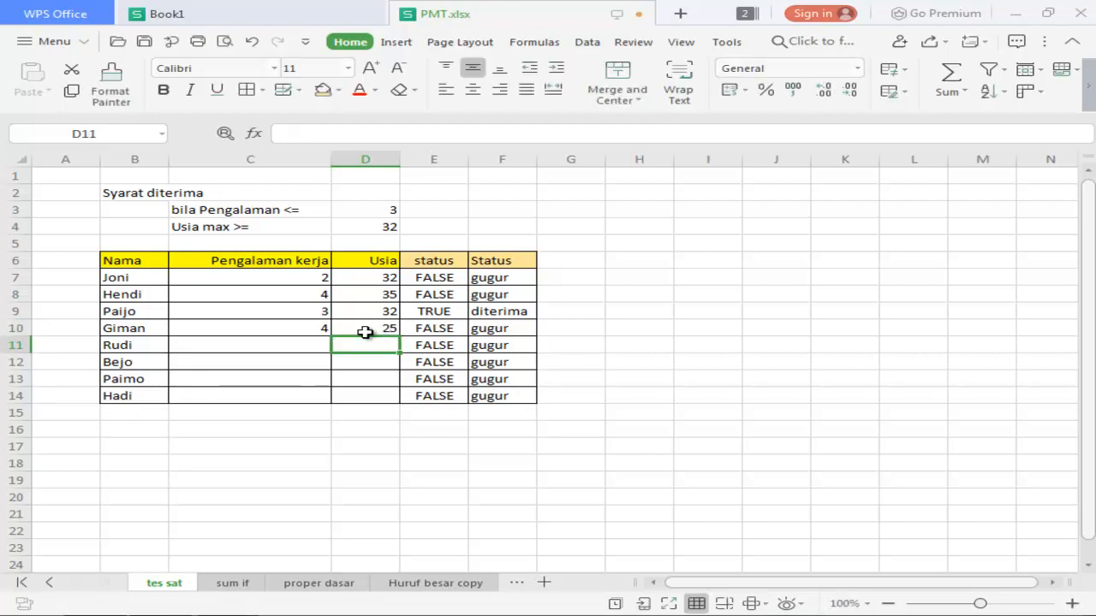
{"action": "left_click", "coordinate": [367, 333]}
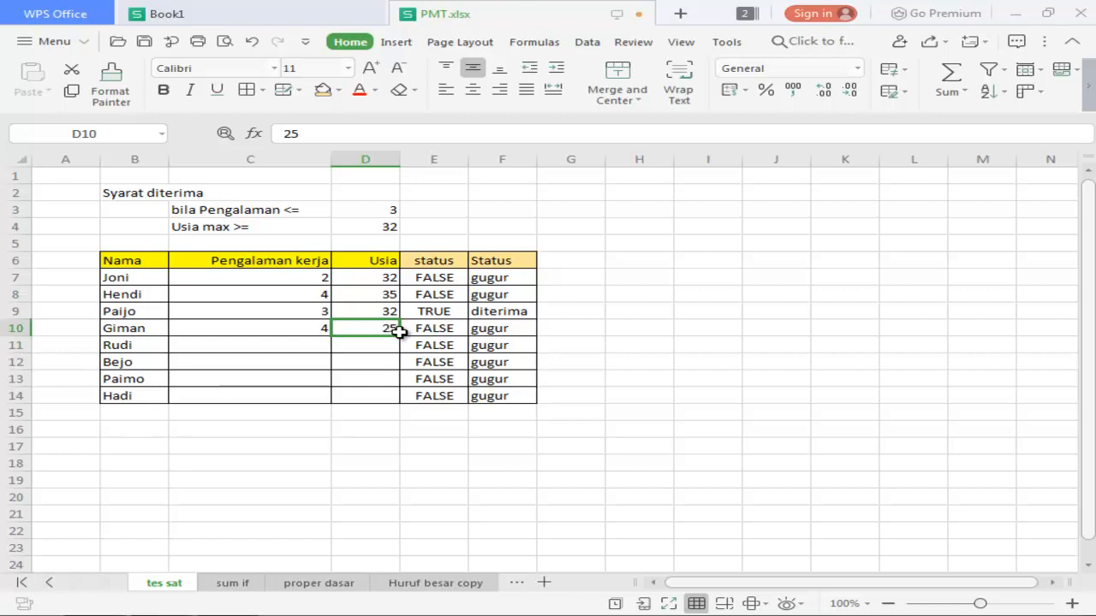
{"action": "type", "text": "3"}
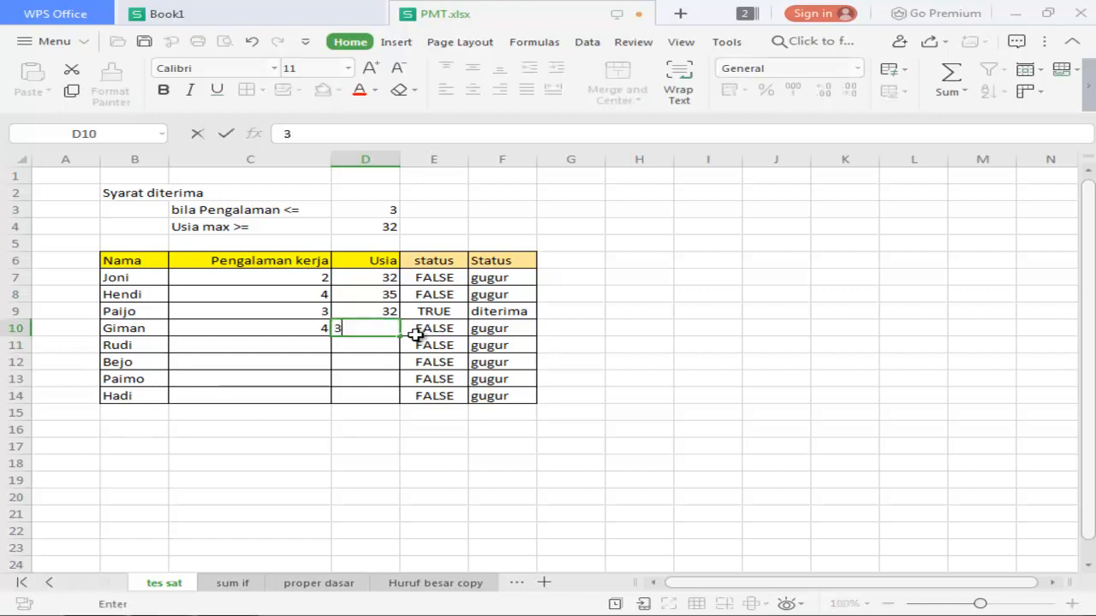
{"action": "type", "text": "3"}
{"action": "key", "text": "Return"}
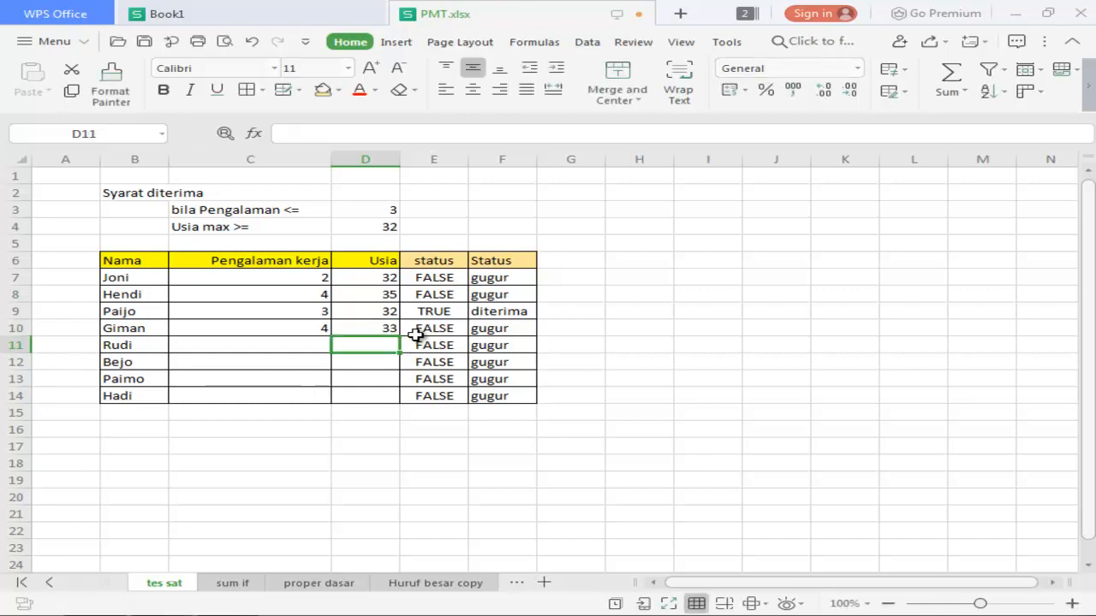
- Set the age in D10 to 32
{"action": "key", "text": "Up"}
{"action": "type", "text": "3"}
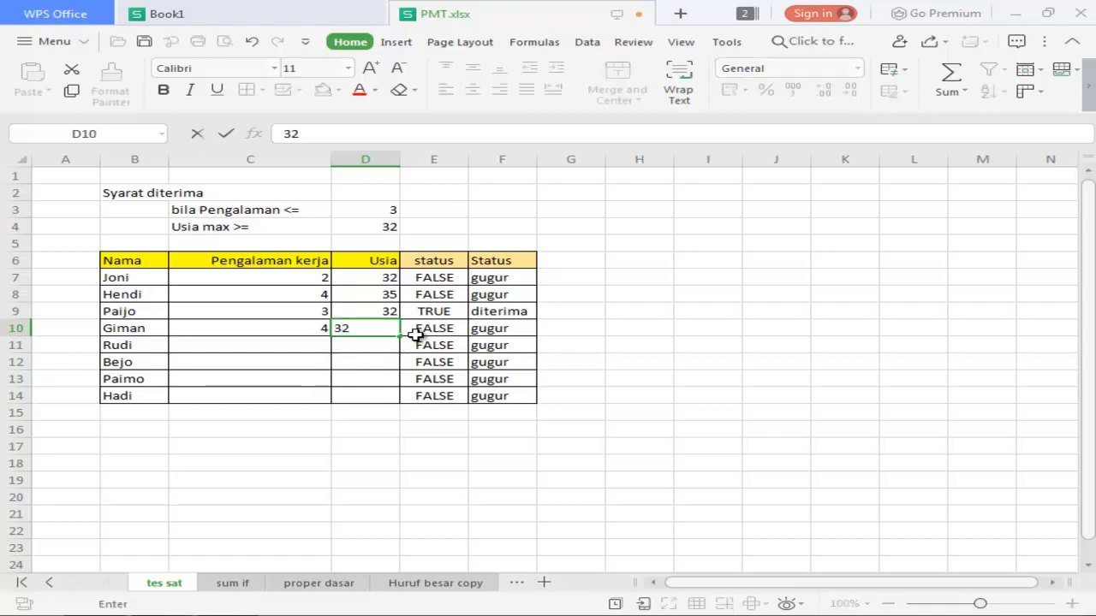
{"action": "key", "text": "Return"}
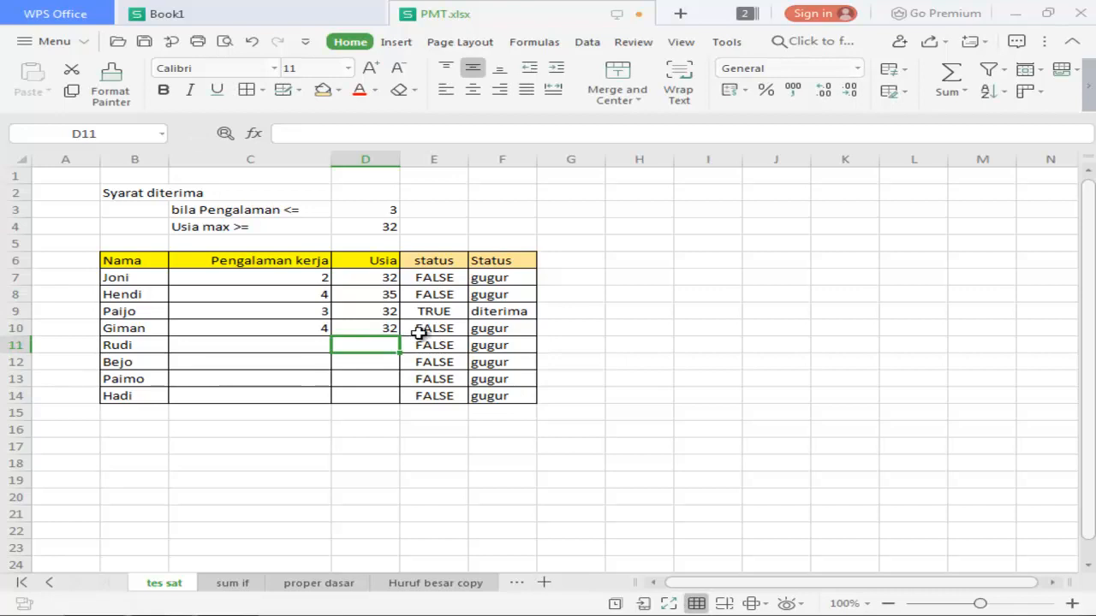
- Fill the IF formula from F9 down into F10
{"action": "left_click", "coordinate": [420, 334]}
{"action": "left_click", "coordinate": [476, 315]}
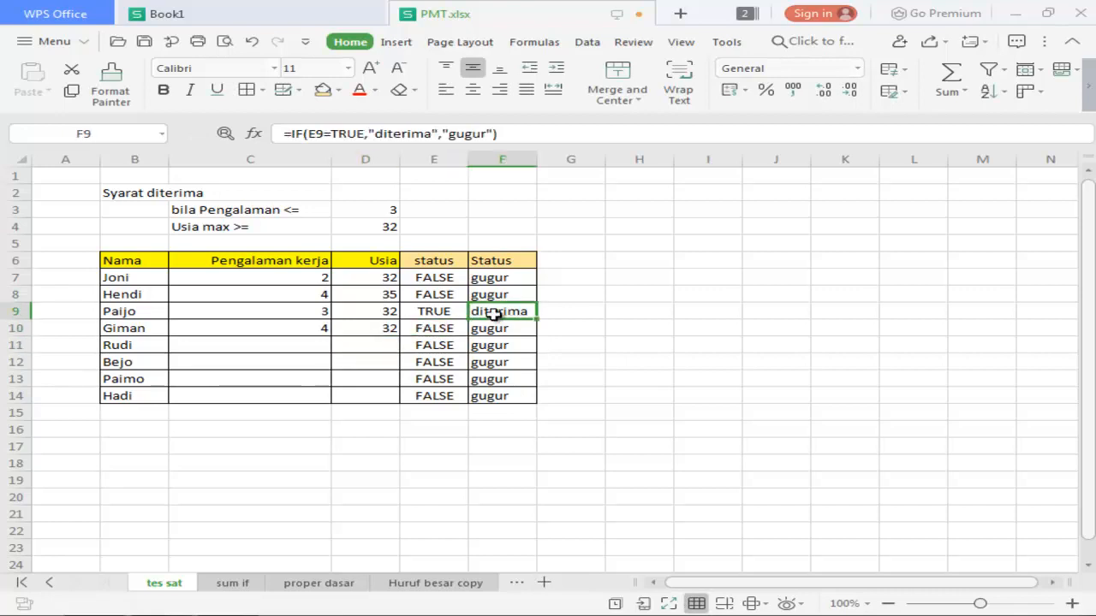
{"action": "left_click_drag", "start_coordinate": [535, 317], "coordinate": [535, 335]}
{"action": "left_click", "coordinate": [639, 345]}
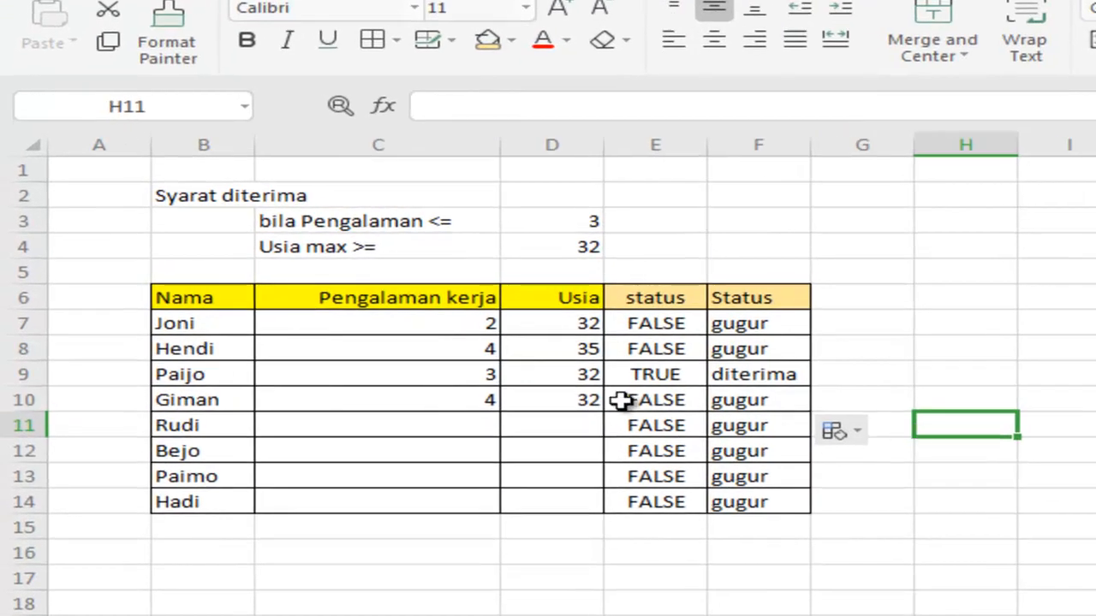
- Set the work experience in C10 to 3
{"action": "left_click", "coordinate": [570, 399]}
{"action": "left_click", "coordinate": [471, 408]}
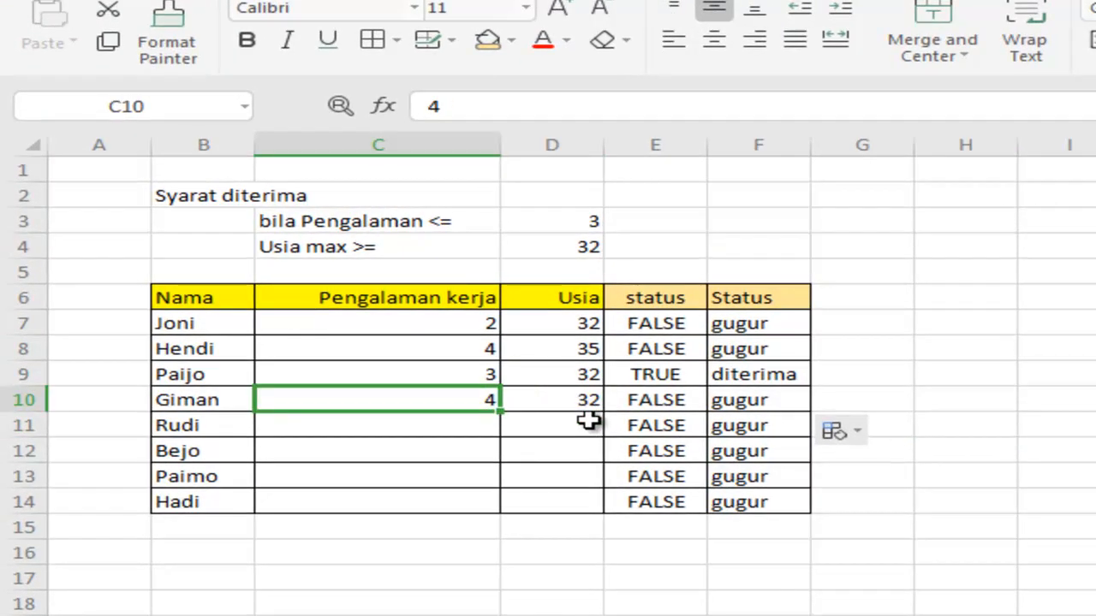
{"action": "type", "text": "3"}
{"action": "key", "text": "Return"}
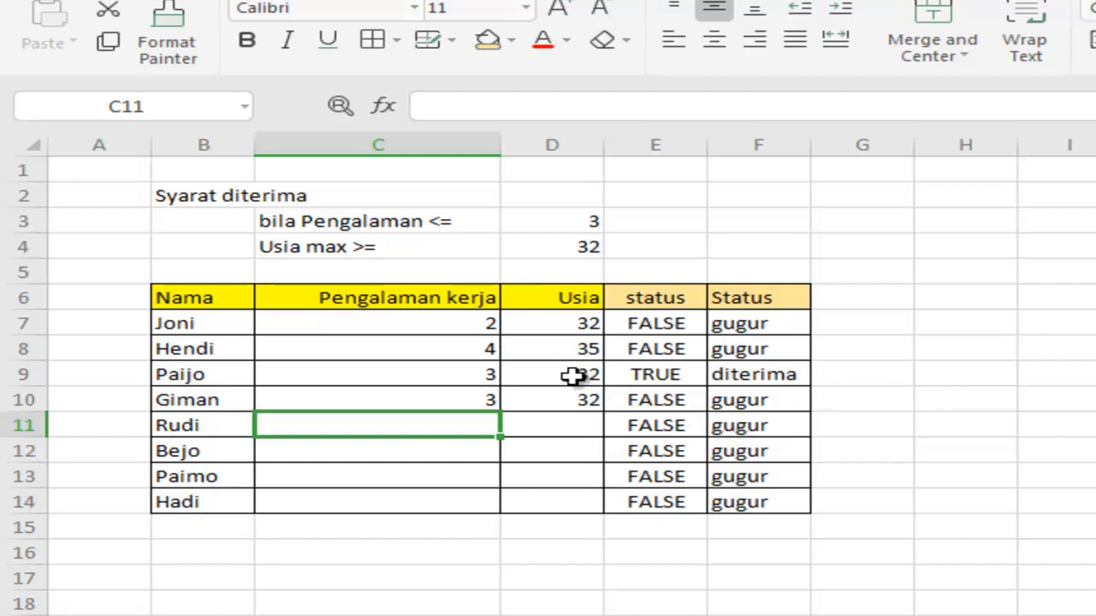
- Test the age 56 in D9 and check the resulting status formula in F9
{"action": "left_click", "coordinate": [567, 327]}
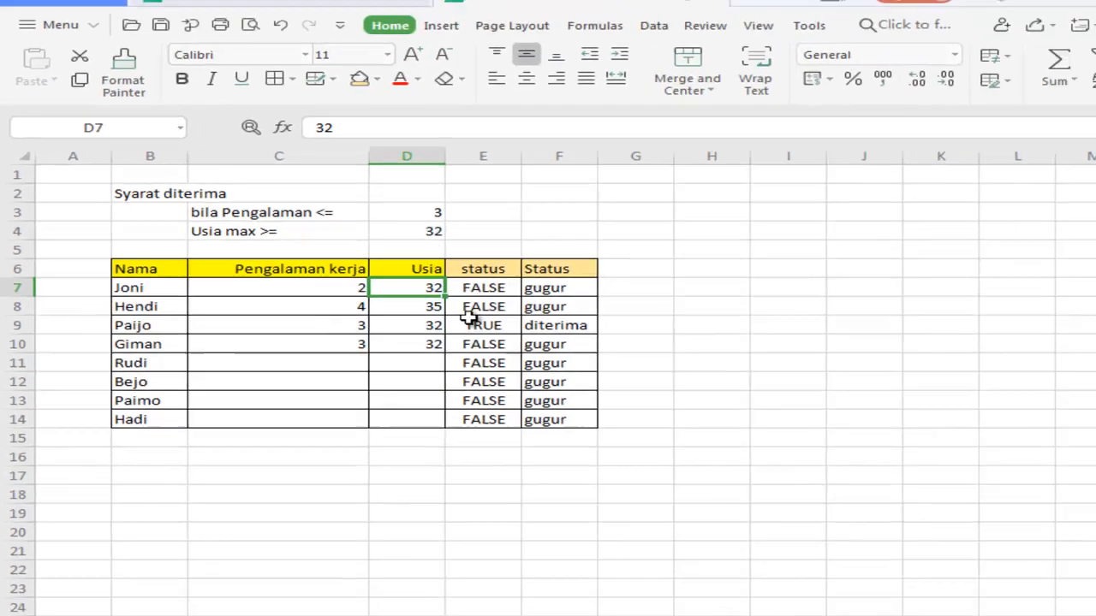
{"action": "left_click", "coordinate": [576, 378]}
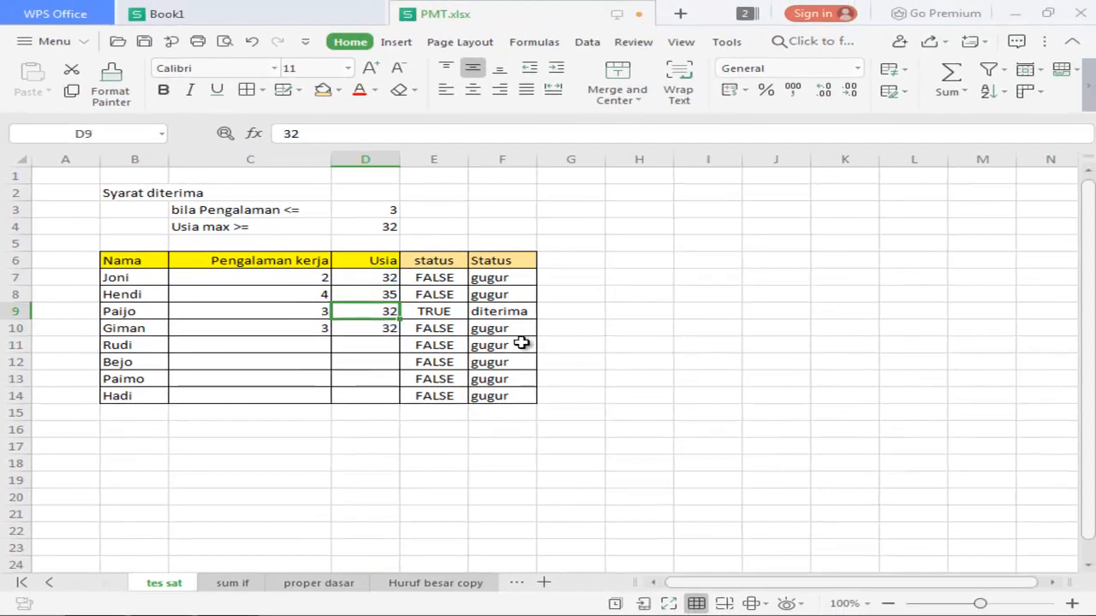
{"action": "type", "text": "56"}
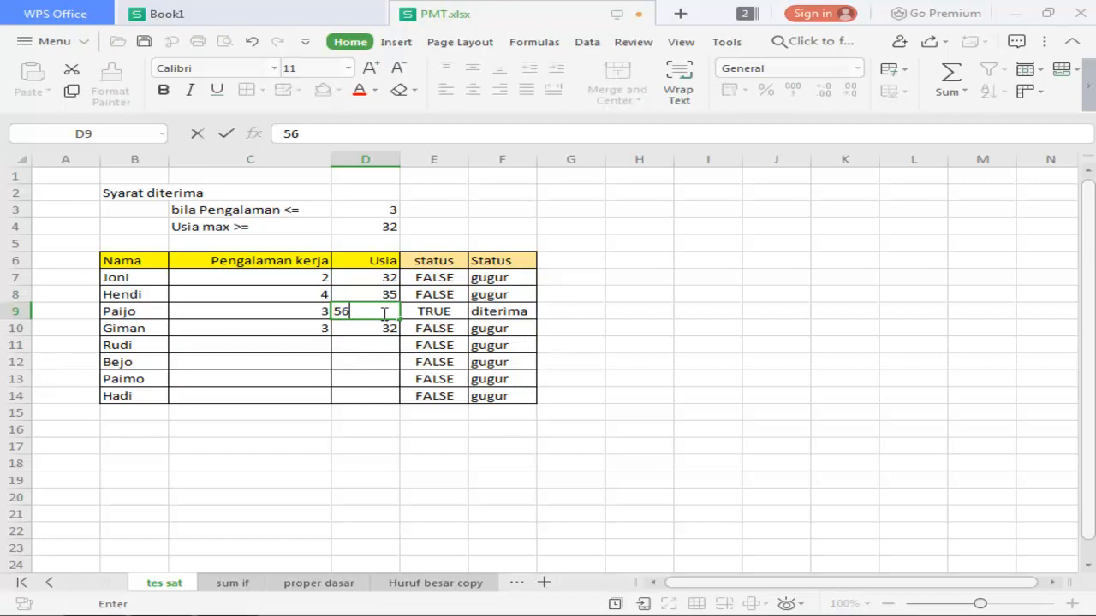
{"action": "key", "text": "Return"}
{"action": "left_click", "coordinate": [521, 312]}
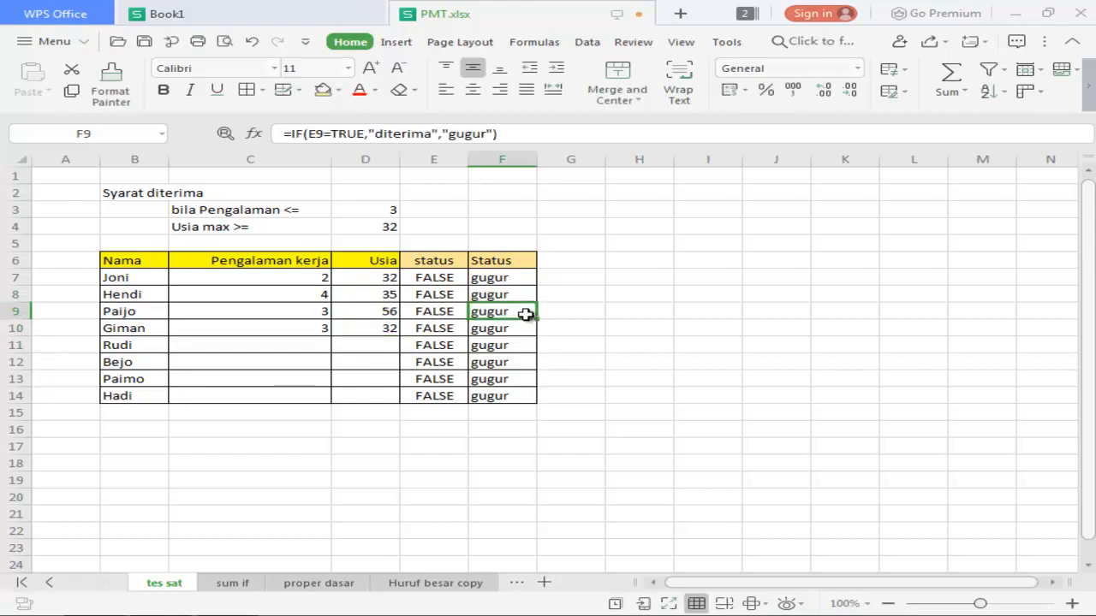
{"action": "left_click", "coordinate": [377, 311]}
- Clear the contents of D11:F14 to remove the status formulas from the rows without applicant data
{"action": "left_click_drag", "start_coordinate": [391, 345], "coordinate": [495, 395]}
{"action": "key", "text": "Delete"}
{"action": "left_click", "coordinate": [617, 377]}
{"action": "left_click", "coordinate": [500, 330]}
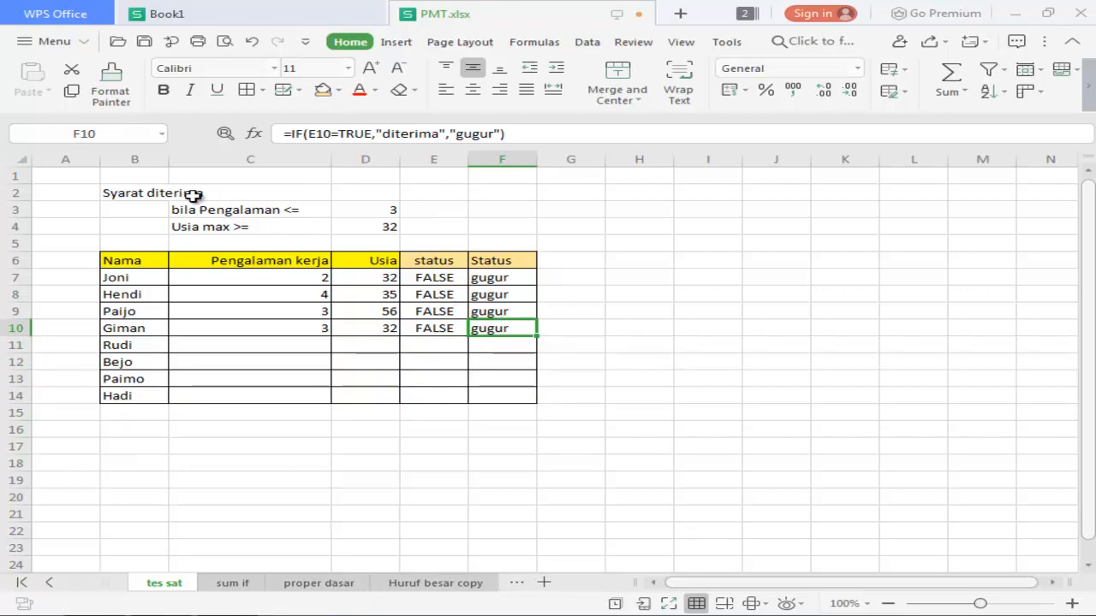
- Merge and center cells B1:F1 above the acceptance criteria
{"action": "left_click", "coordinate": [147, 178]}
{"action": "left_click", "coordinate": [143, 193]}
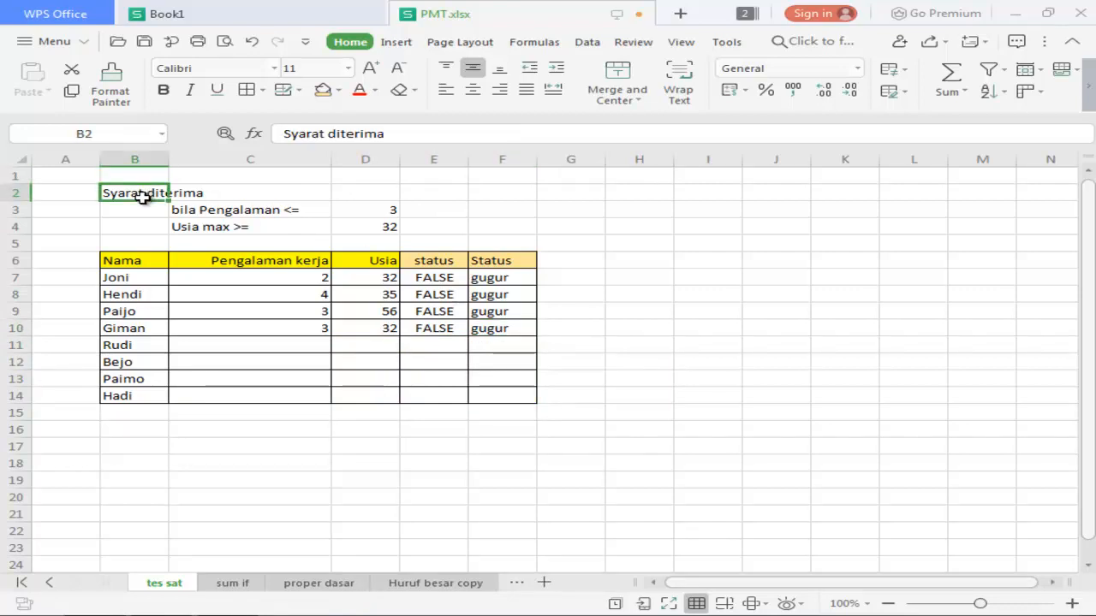
{"action": "left_click", "coordinate": [144, 181]}
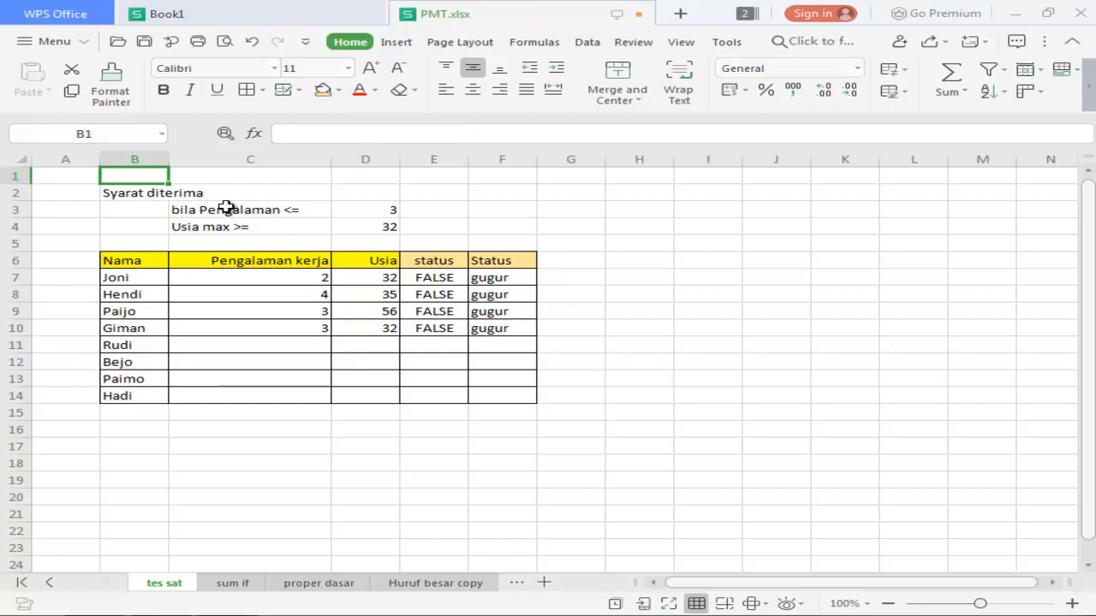
{"action": "left_click_drag", "start_coordinate": [148, 177], "coordinate": [472, 179]}
{"action": "left_click", "coordinate": [608, 101]}
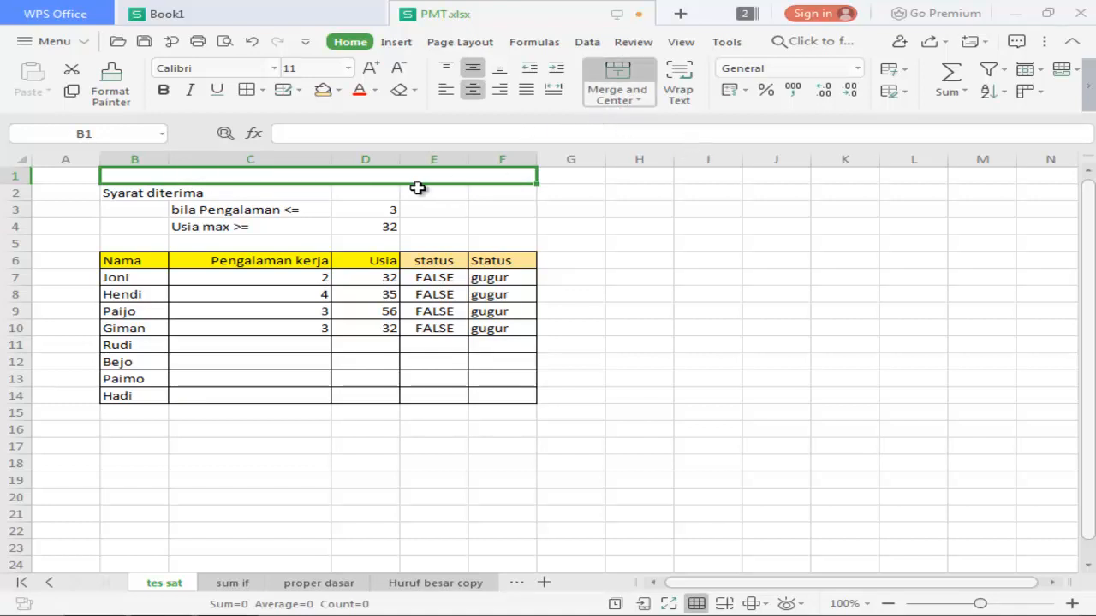
- Enter the title "Penggunaan rumus AND dalam wps" in the merged cell B1
{"action": "type", "text": "Pe"}
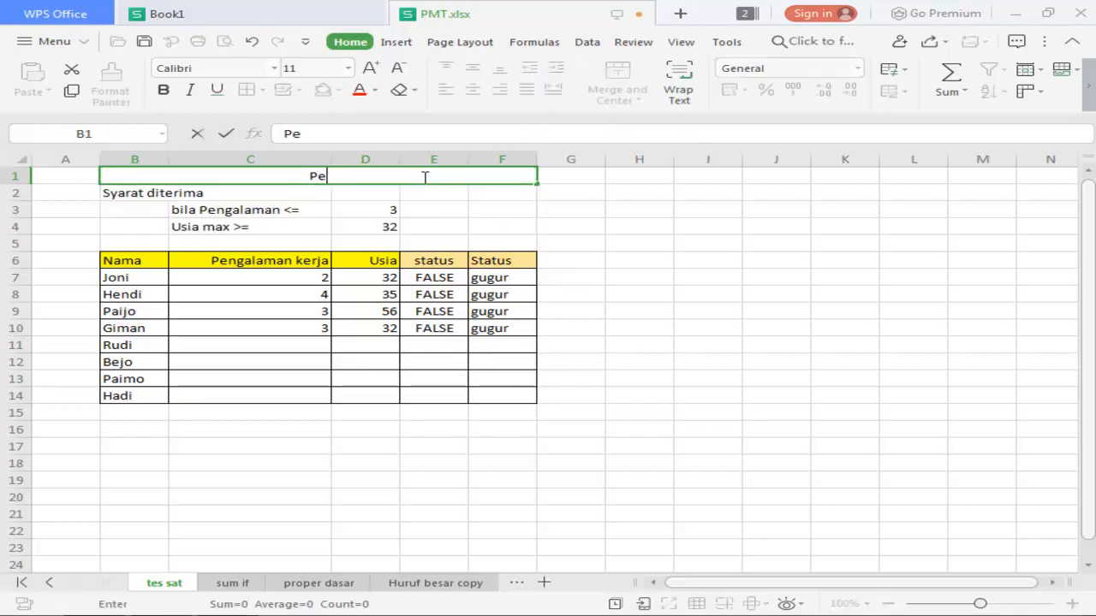
{"action": "type", "text": "nggu"}
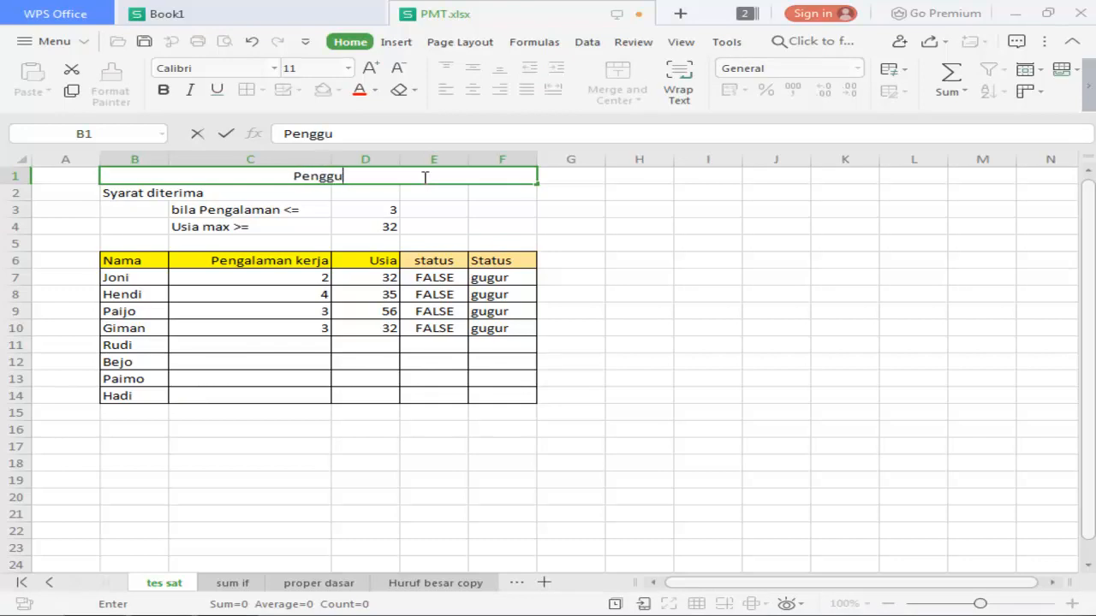
{"action": "type", "text": "a"}
{"action": "key", "text": "BackSpace"}
{"action": "type", "text": "naa"}
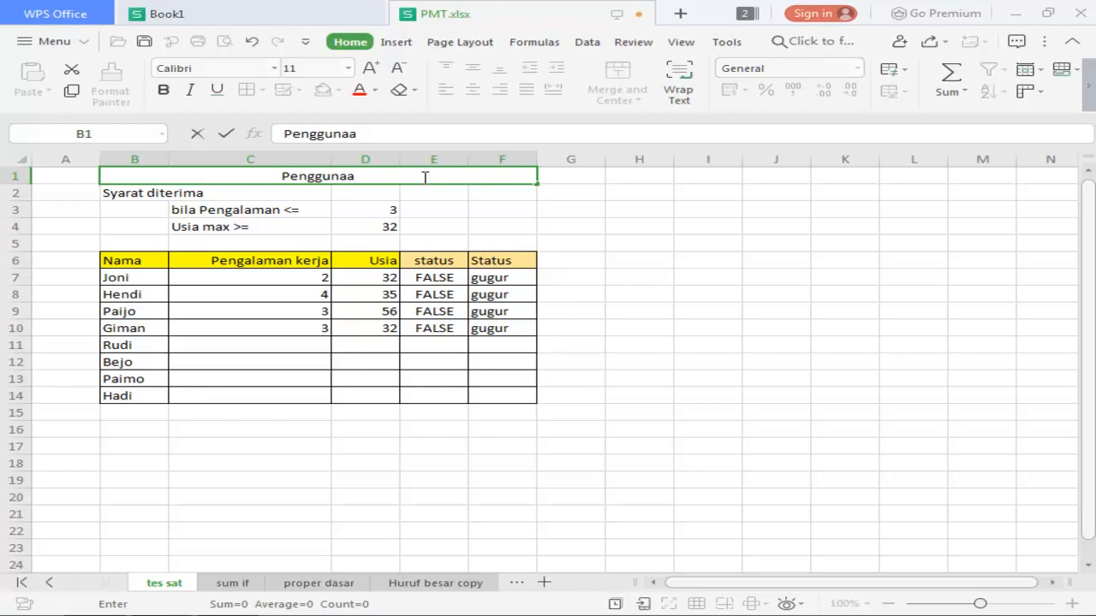
{"action": "type", "text": "n rumus"}
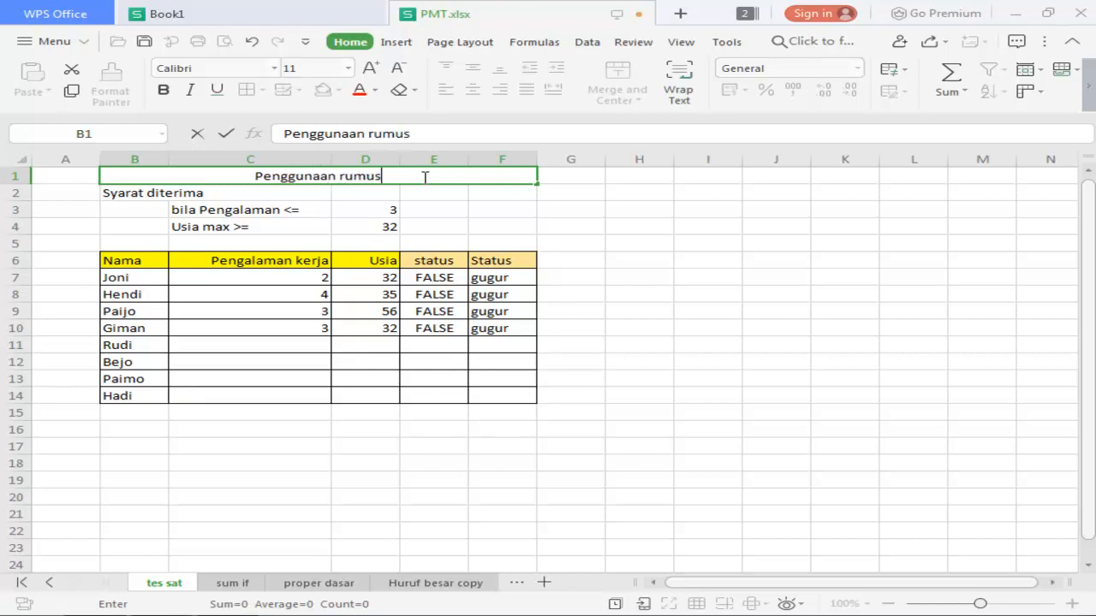
{"action": "type", "text": " AND"}
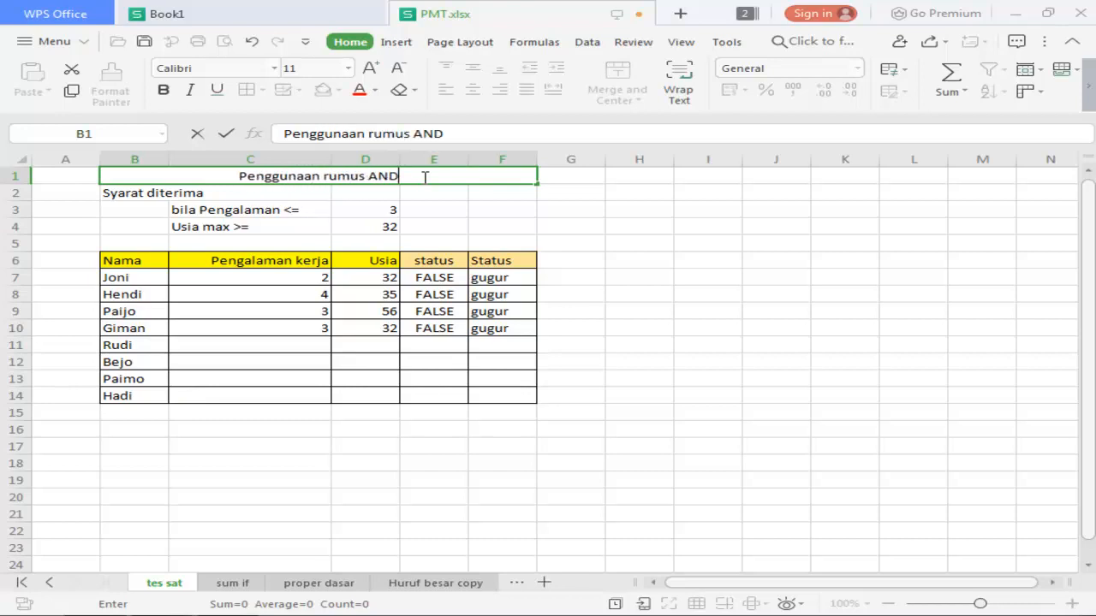
{"action": "type", "text": " dala"}
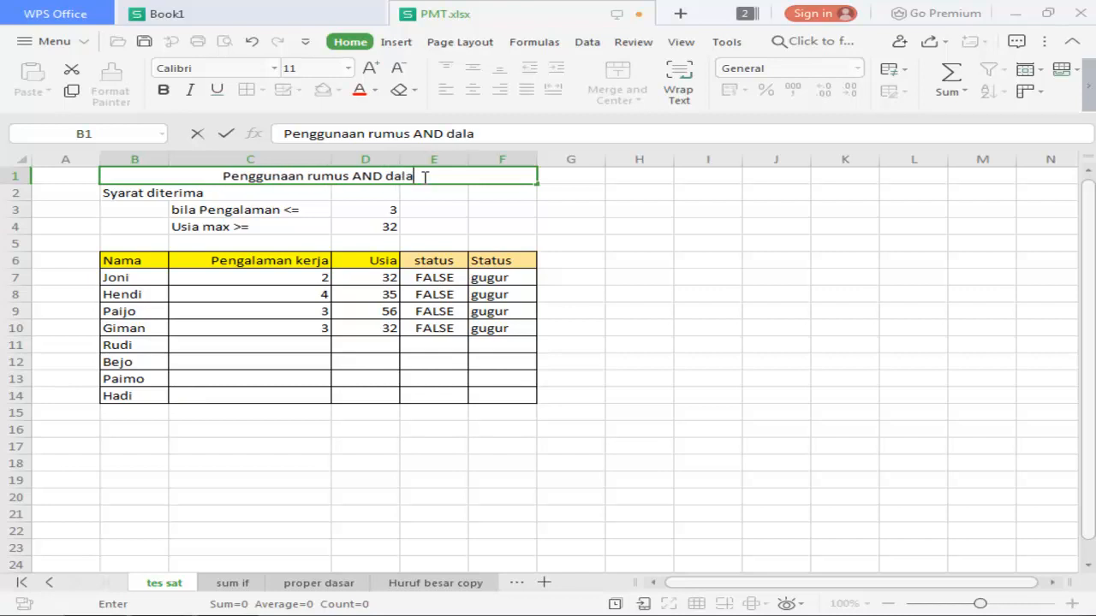
{"action": "type", "text": "m wps"}
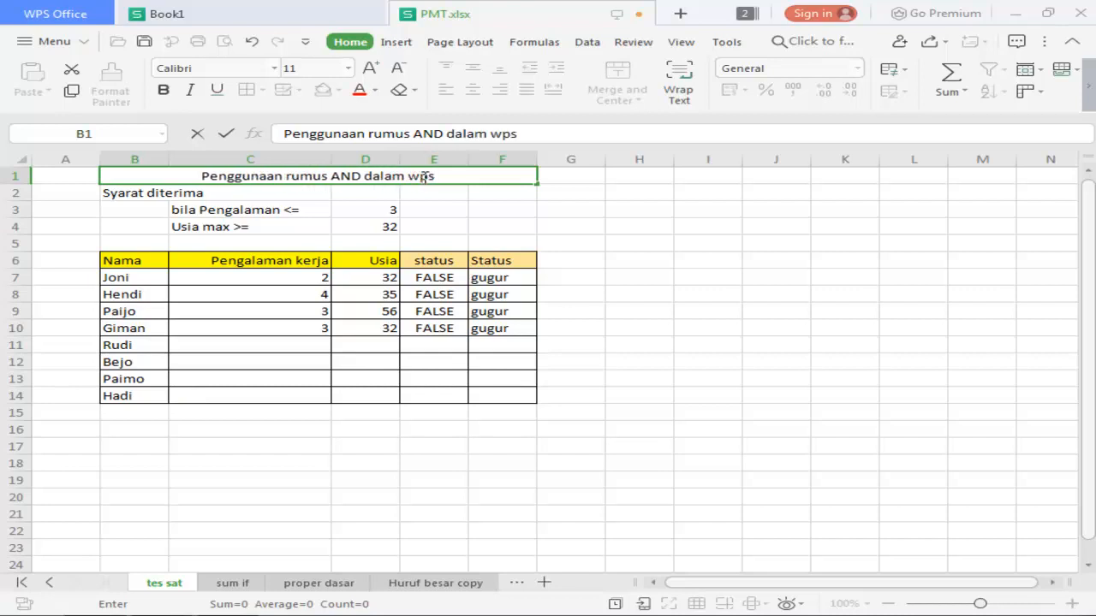
{"action": "key", "text": "Return"}
- Make the title in B1 bold and save the workbook
{"action": "left_click", "coordinate": [424, 177]}
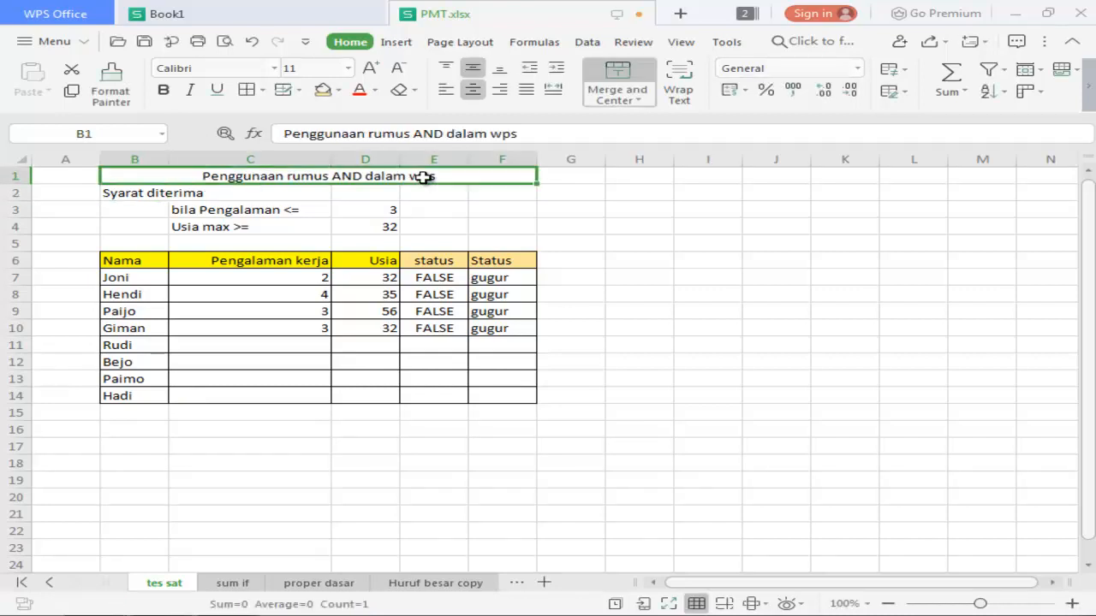
{"action": "left_click", "coordinate": [163, 90]}
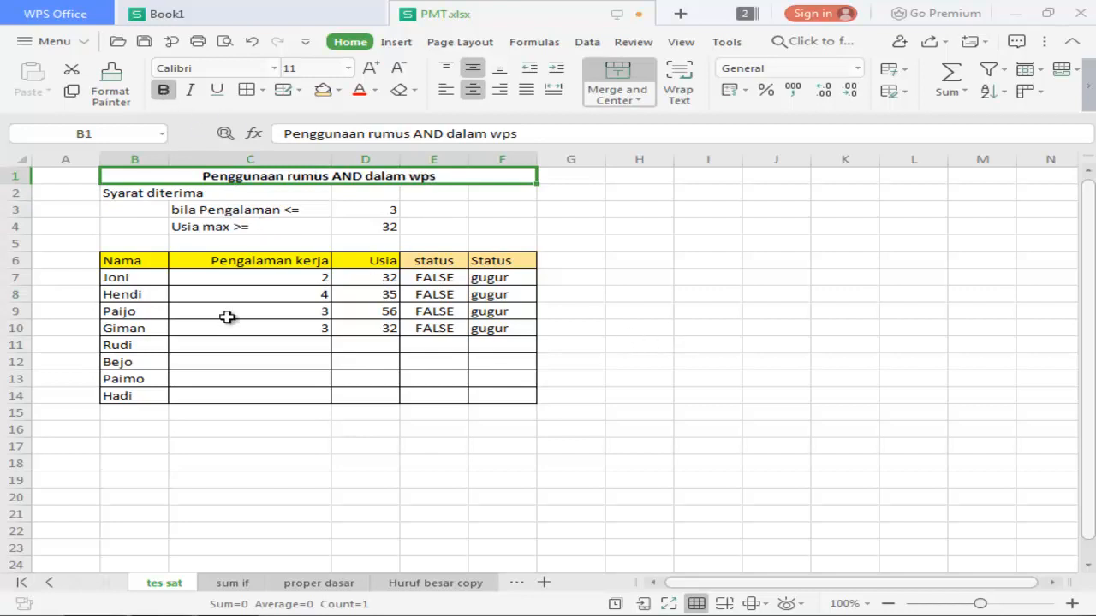
{"action": "left_click", "coordinate": [317, 361]}
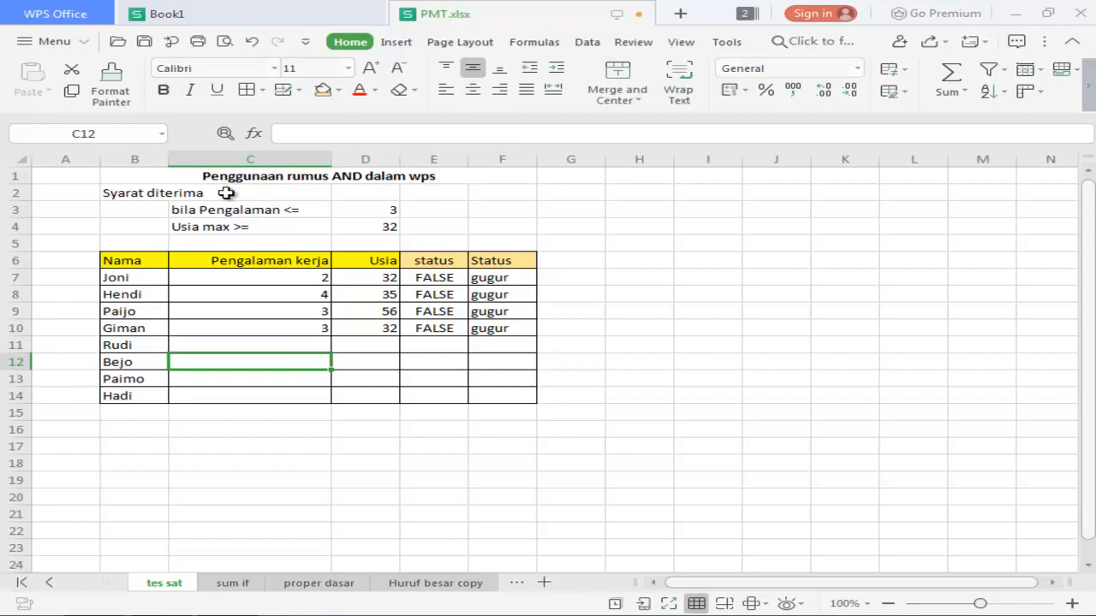
{"action": "left_click", "coordinate": [142, 41]}
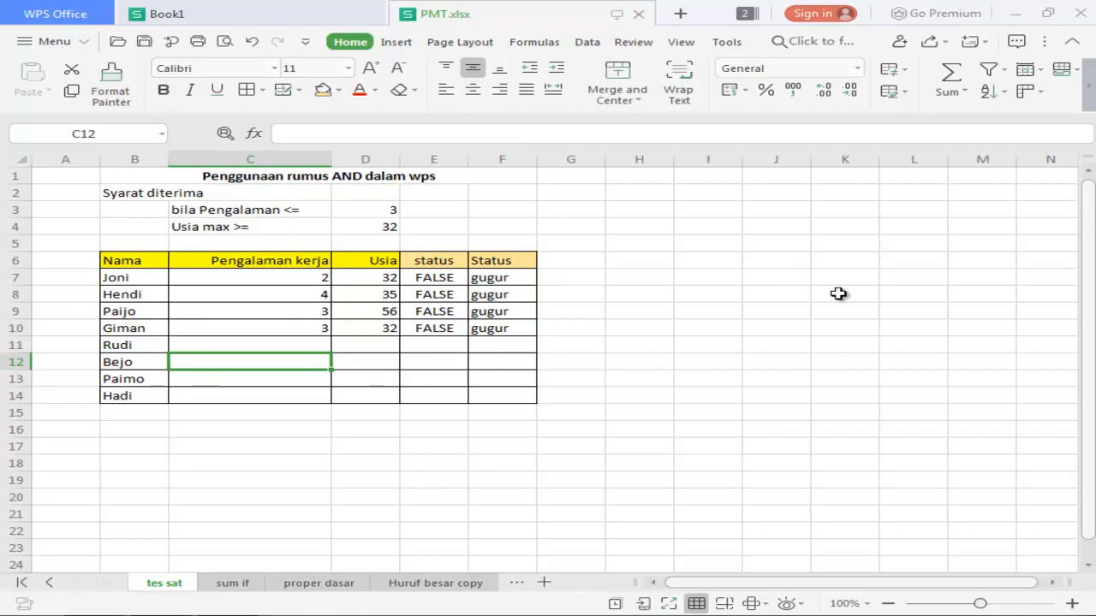